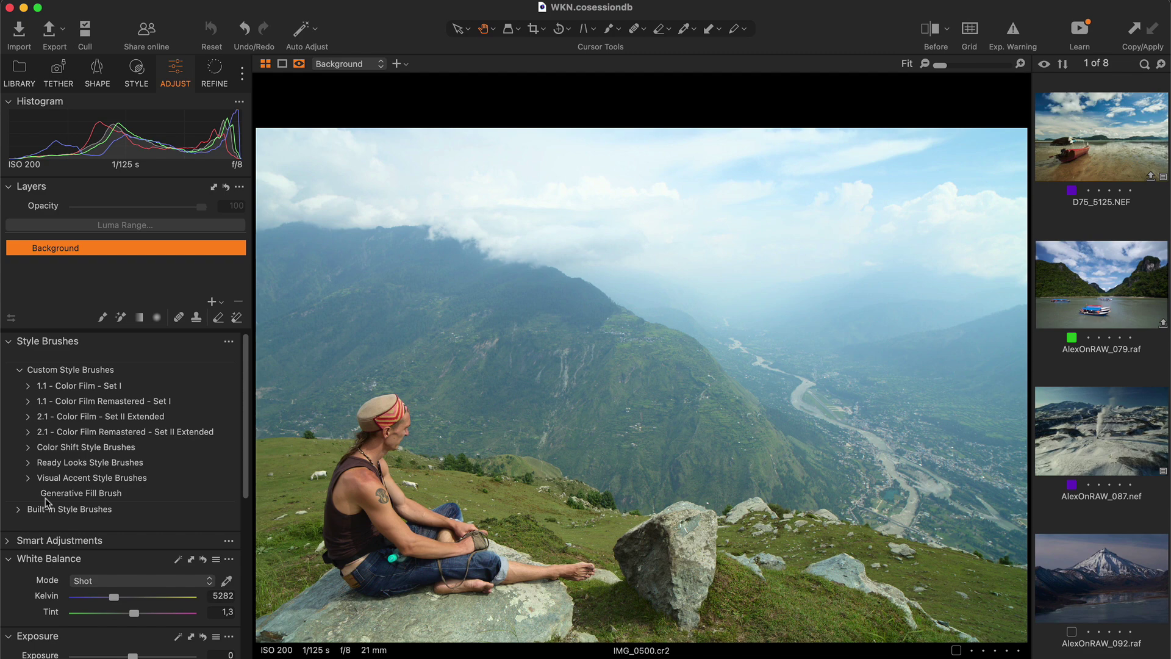
# Mask the seated man with the Generative Fill Brush and send the photo to Photoshop as an edit variant.
pyautogui.click(57, 493)
pyautogui.moveTo(378, 439)
pyautogui.mouseDown()
pyautogui.moveTo(346, 504)
pyautogui.moveTo(353, 564)
pyautogui.moveTo(414, 578)
pyautogui.moveTo(572, 578)
pyautogui.moveTo(476, 572)
pyautogui.moveTo(441, 527)
pyautogui.moveTo(396, 552)
pyautogui.moveTo(377, 500)
pyautogui.moveTo(416, 527)
pyautogui.moveTo(457, 536)
pyautogui.mouseUp()
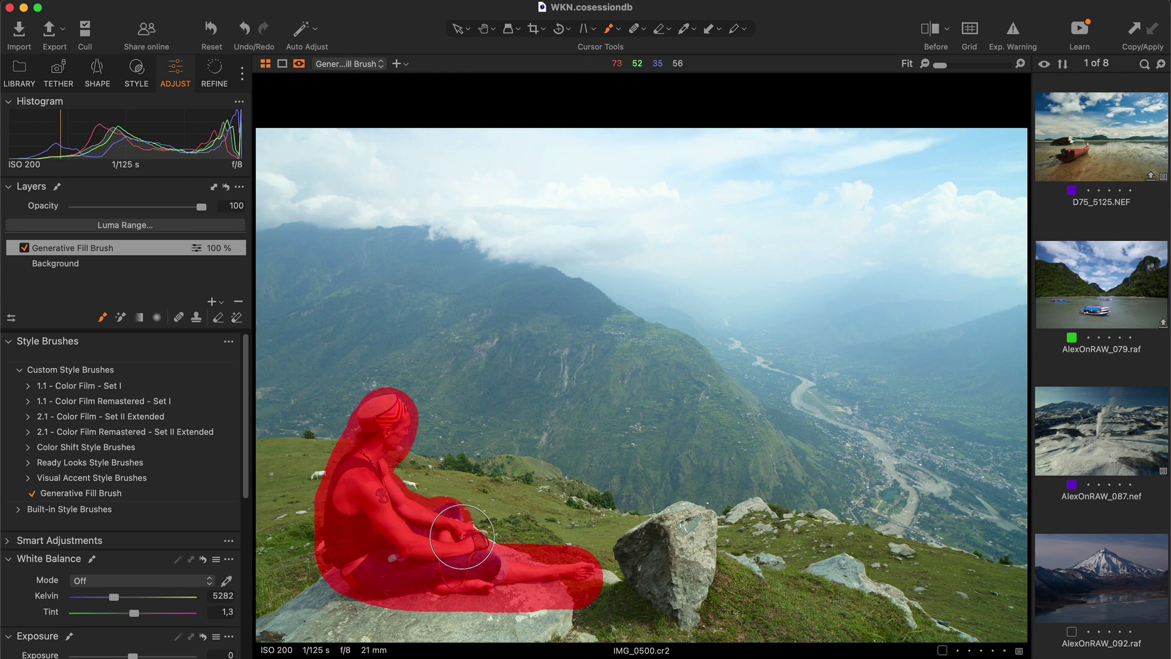
pyautogui.hotkey('ctrl', 'shift', 'f')
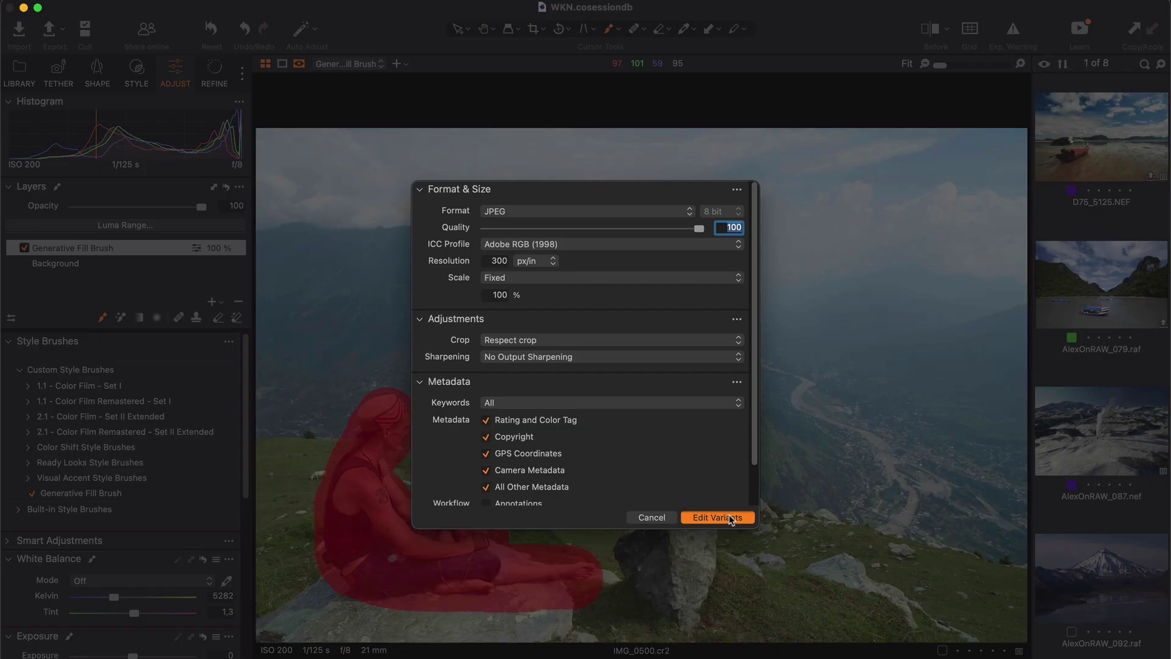
pyautogui.click(728, 516)
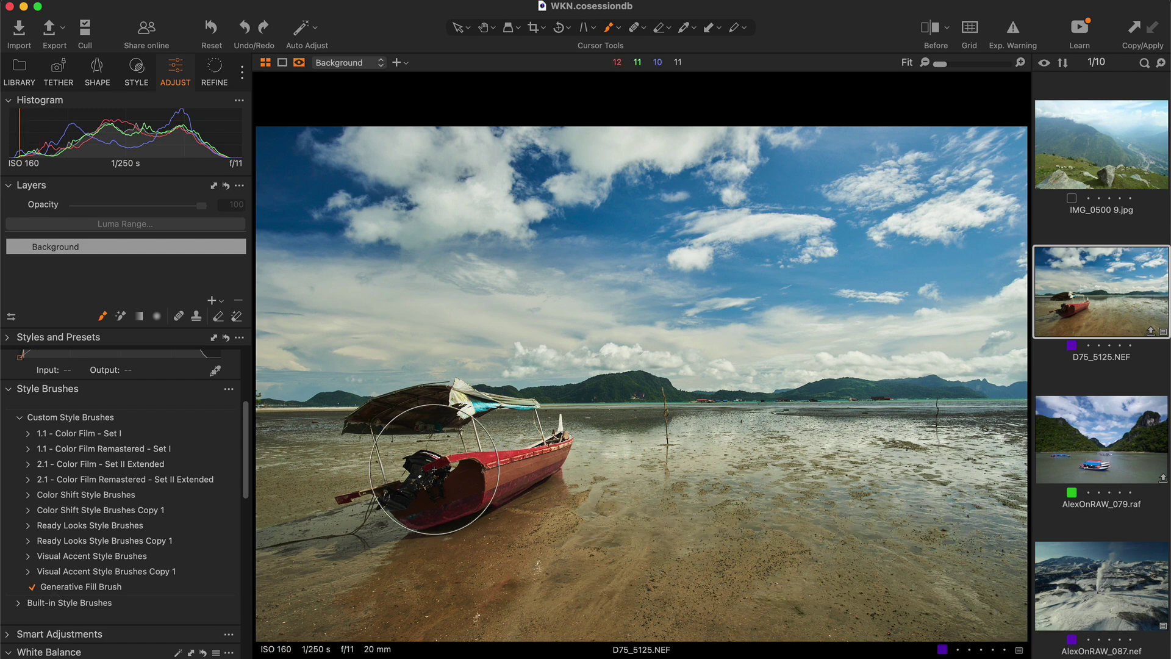
# Paint a Generative Fill Brush mask over the red boat and send an edit variant to Photoshop.
pyautogui.moveTo(384, 469)
pyautogui.mouseDown()
pyautogui.moveTo(419, 470)
pyautogui.moveTo(392, 483)
pyautogui.moveTo(510, 439)
pyautogui.moveTo(418, 424)
pyautogui.moveTo(421, 433)
pyautogui.mouseUp()
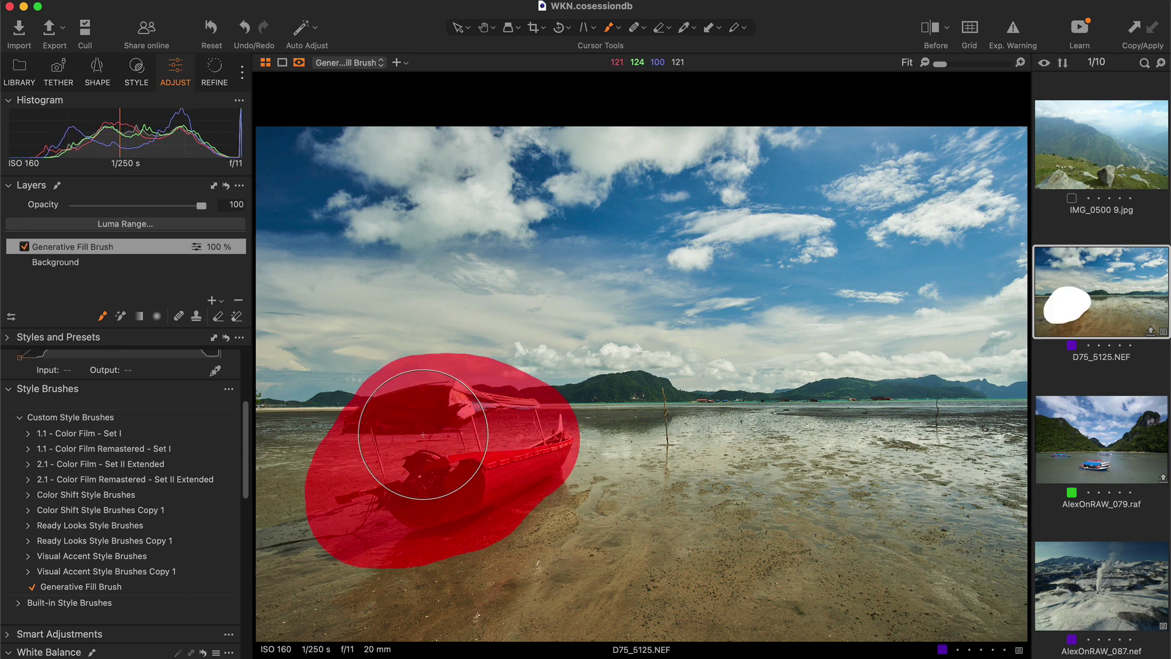
pyautogui.press('super+shift+e')
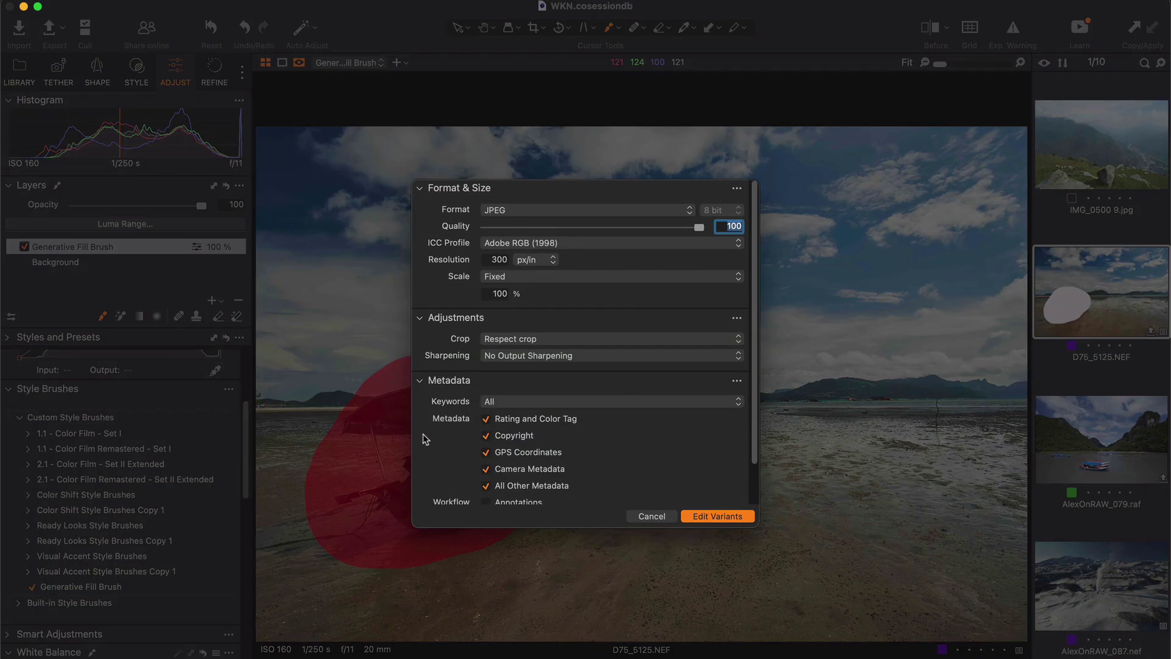
pyautogui.click(685, 516)
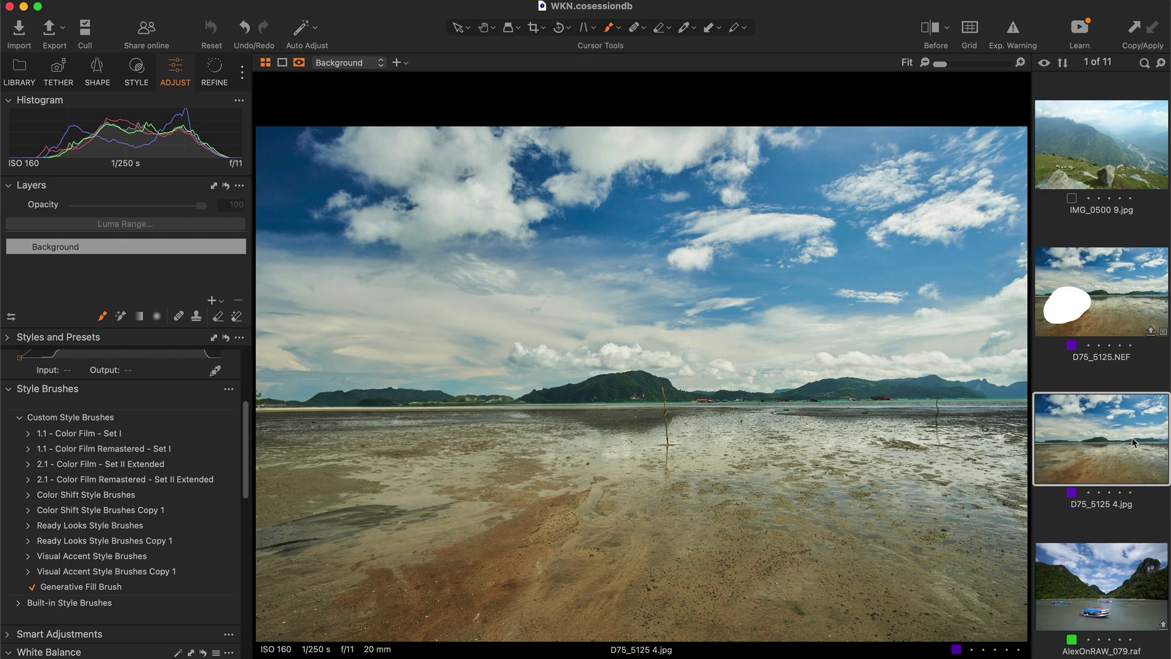
# Compare the original NEF with the returned boat-free D75_5125 4.jpg, ending on the original.
pyautogui.press('Left')
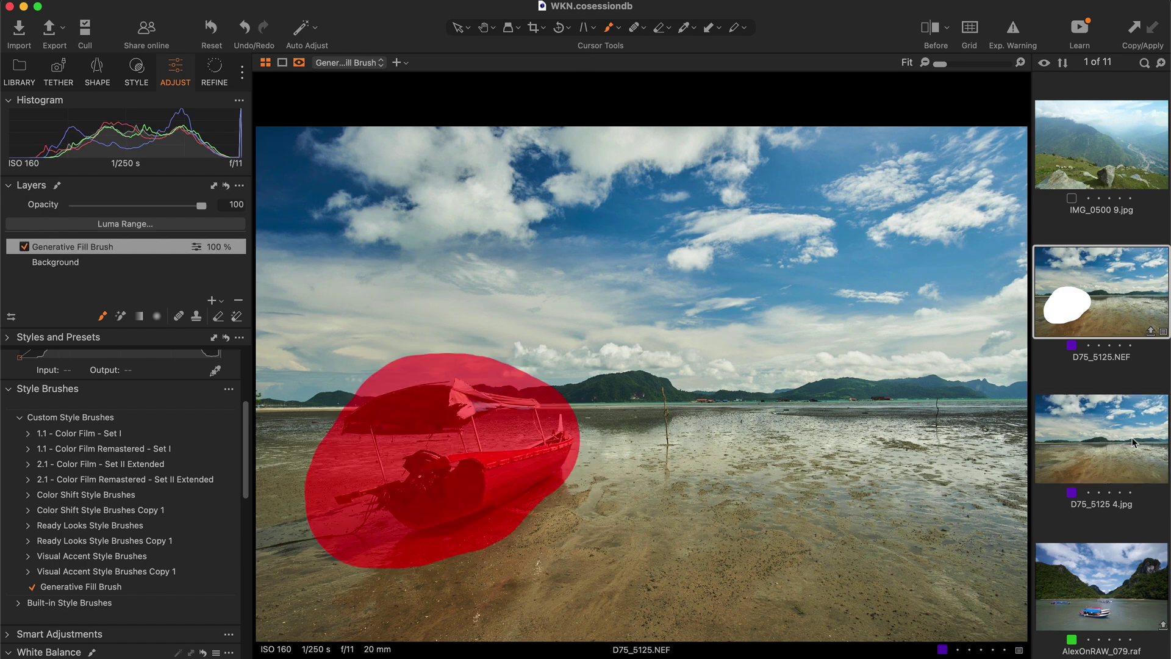
pyautogui.press('Right')
pyautogui.press('Left')
pyautogui.press('Right')
pyautogui.press('Left')
pyautogui.press('Right')
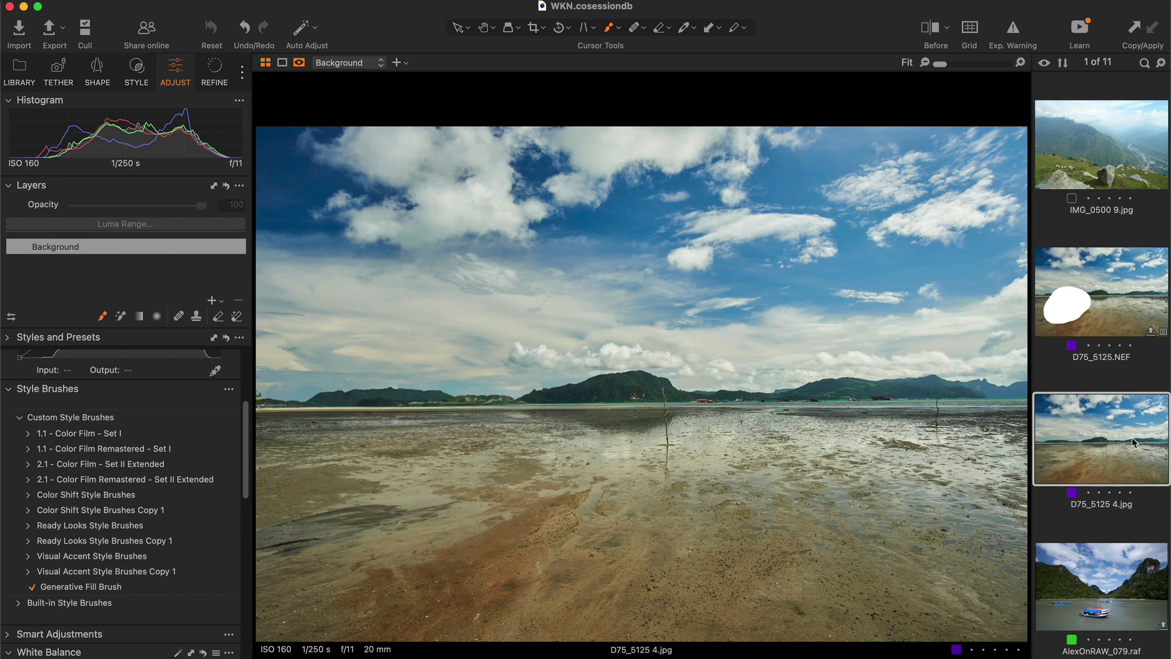
pyautogui.press('Left')
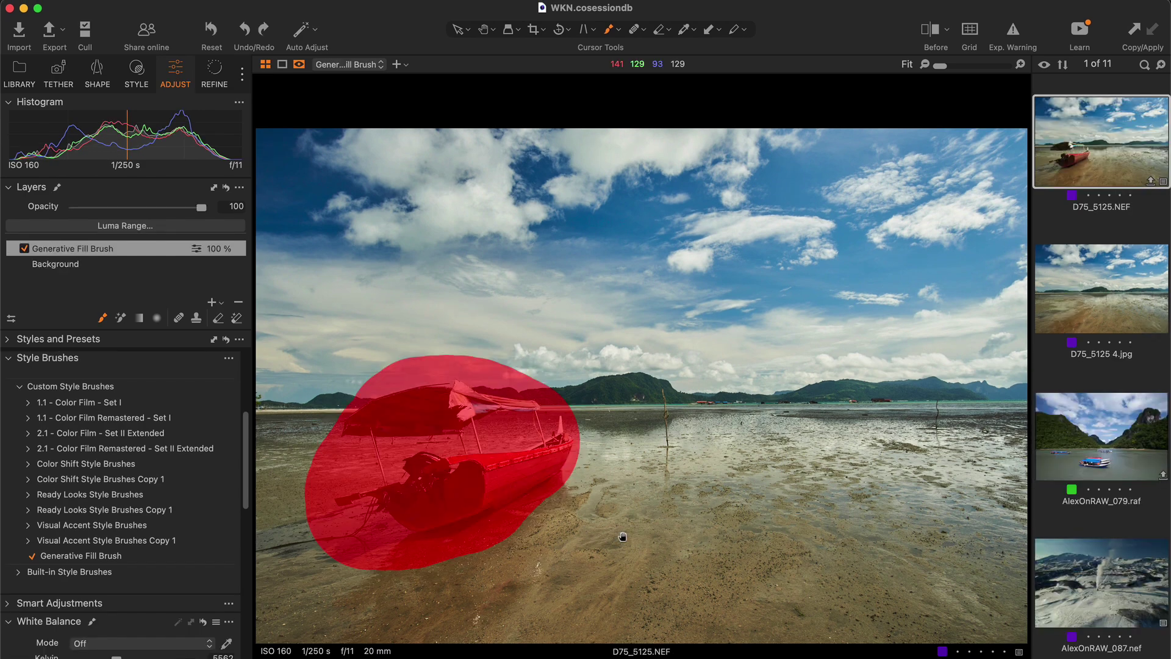
# Set the mask layer's Levels output white to 0 so the boat area shows solid white.
pyautogui.press('h')
pyautogui.scroll(-10, 180, 505)
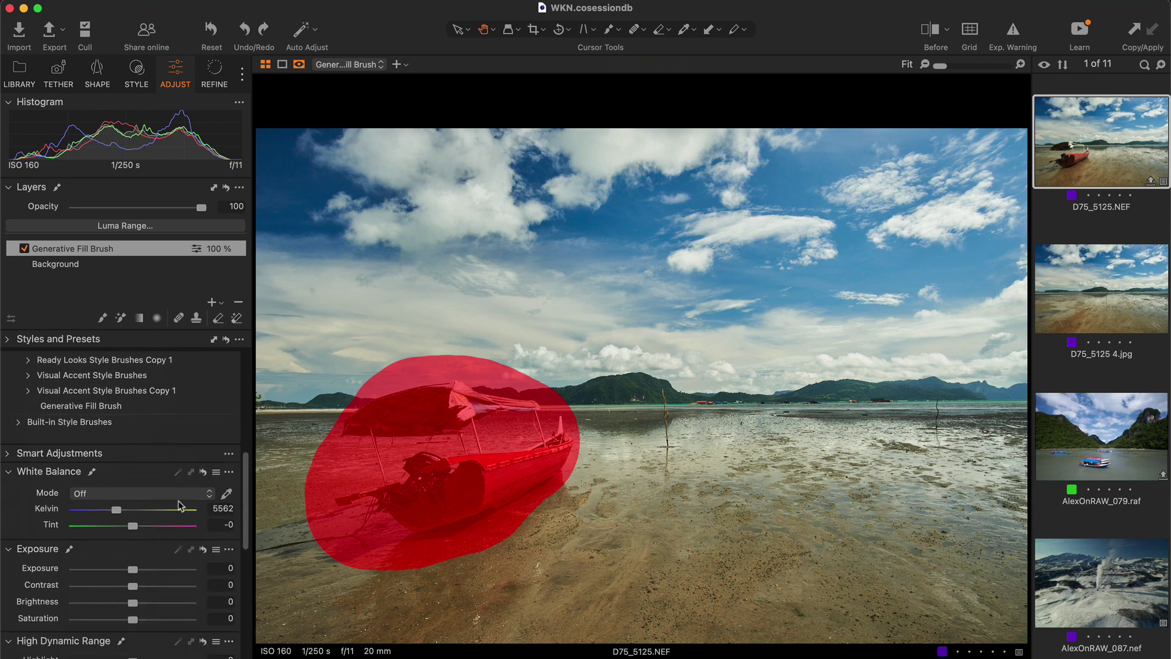
pyautogui.scroll(-5, 181, 505)
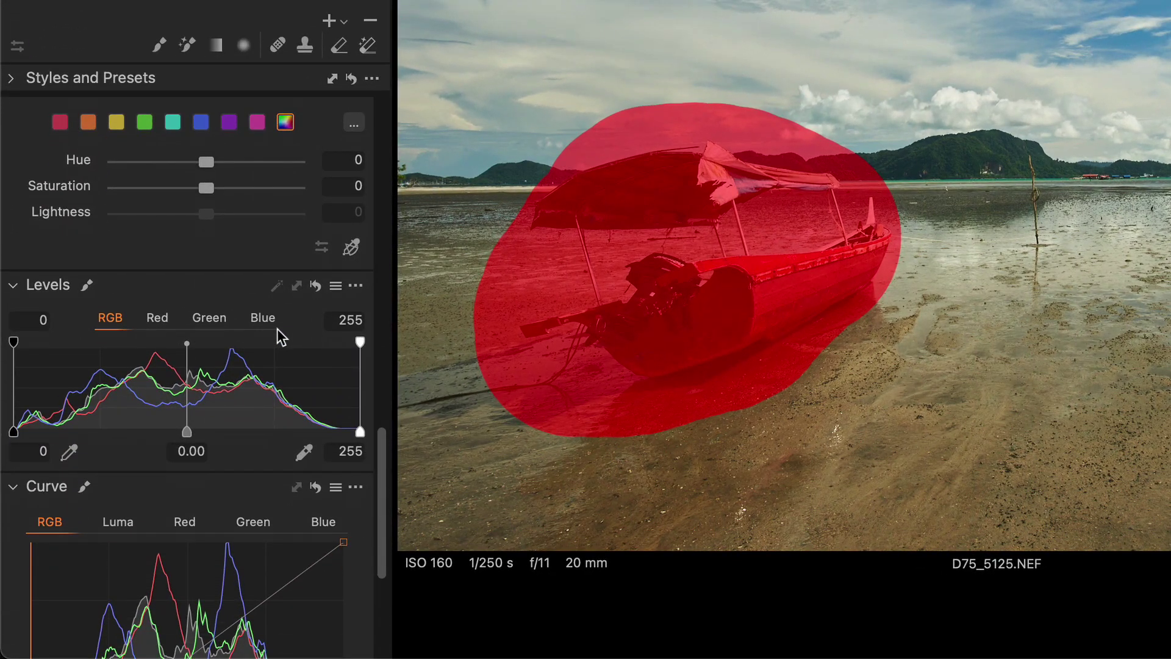
pyautogui.click(351, 453)
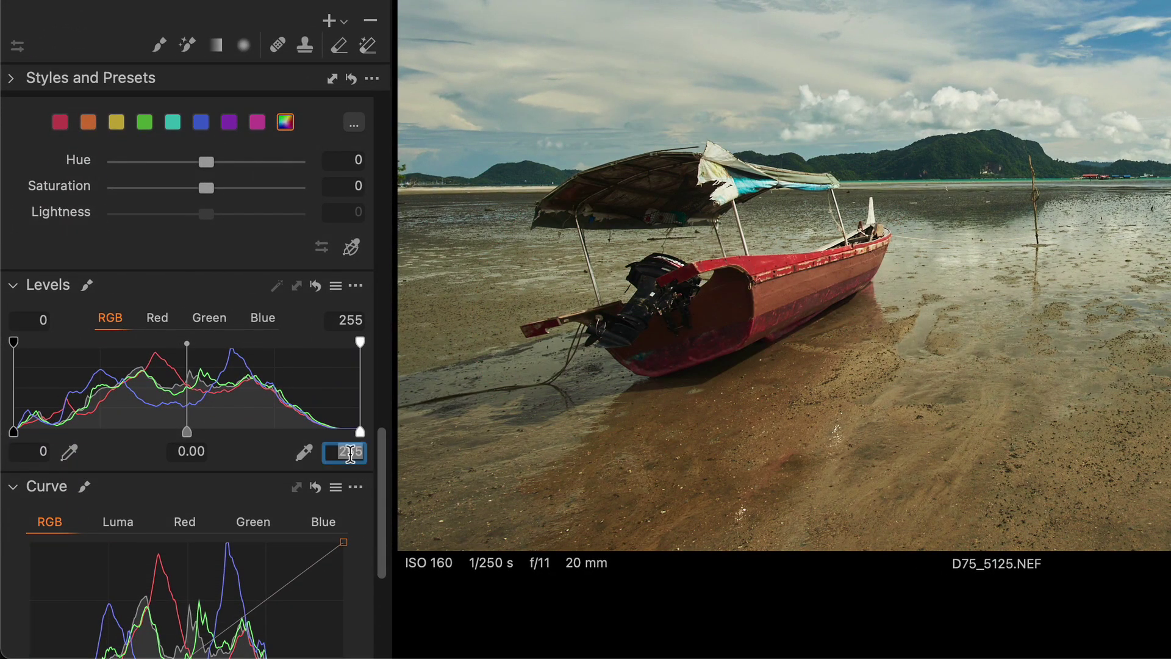
pyautogui.write('0')
pyautogui.press('Return')
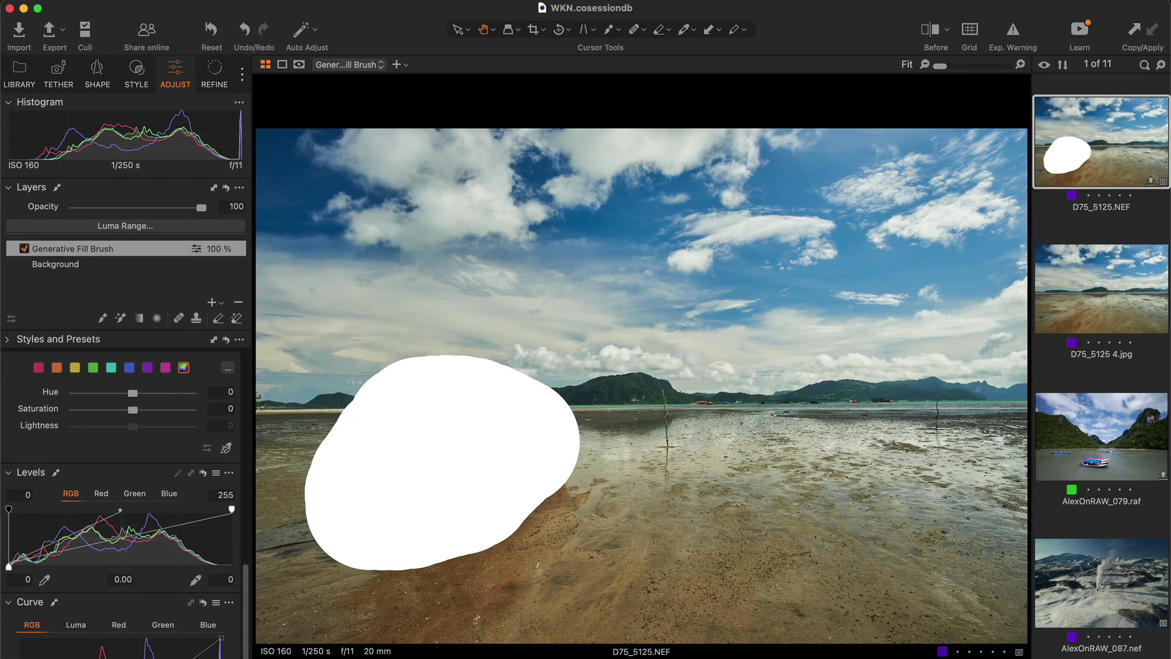
# Lower the Generative Fill Brush hardness to 47.
pyautogui.rightClick(651, 452)
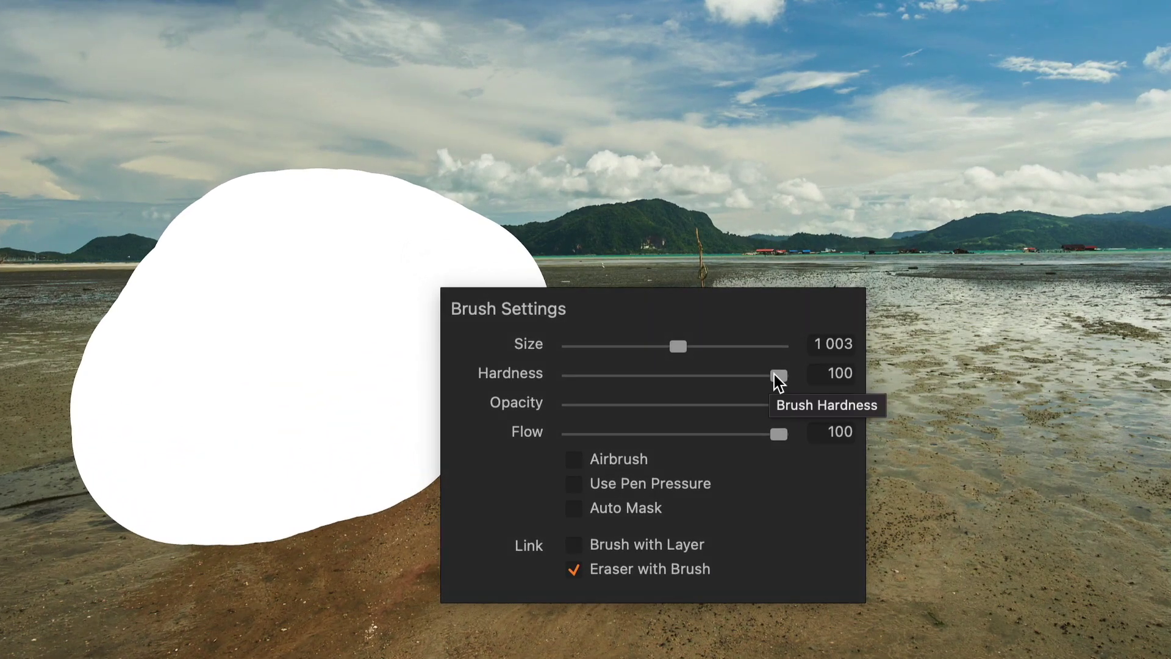
pyautogui.moveTo(779, 375)
pyautogui.mouseDown()
pyautogui.moveTo(659, 378)
pyautogui.moveTo(792, 377)
pyautogui.mouseUp()
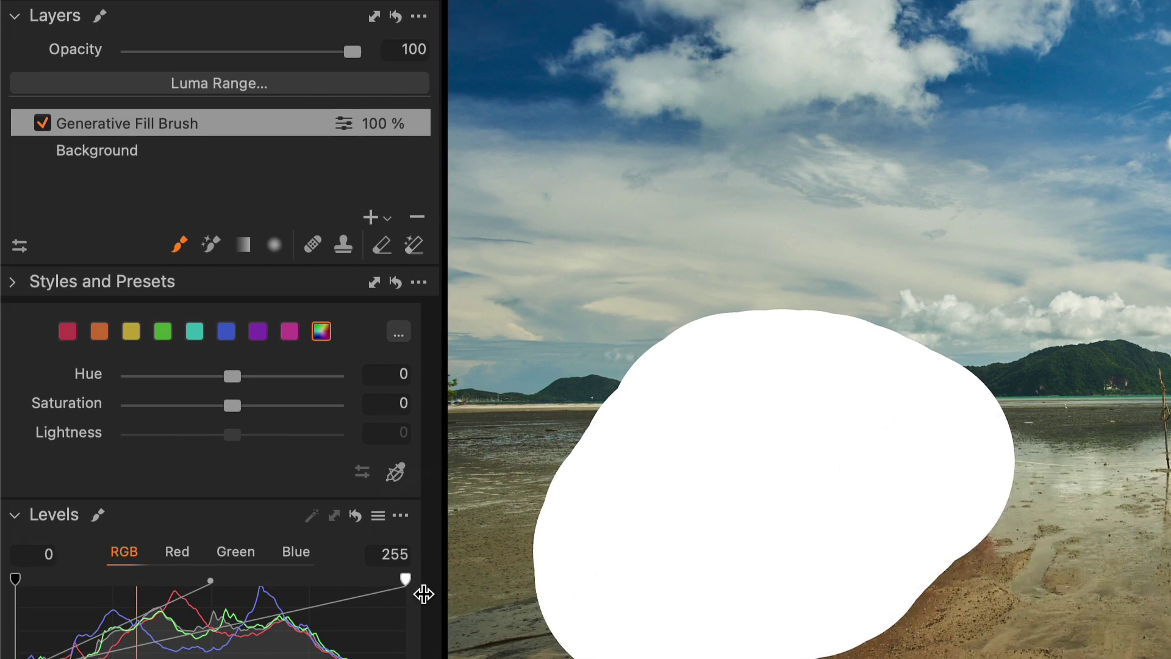
pyautogui.scroll(15, 418, 593)
pyautogui.scroll(3, 400, 601)
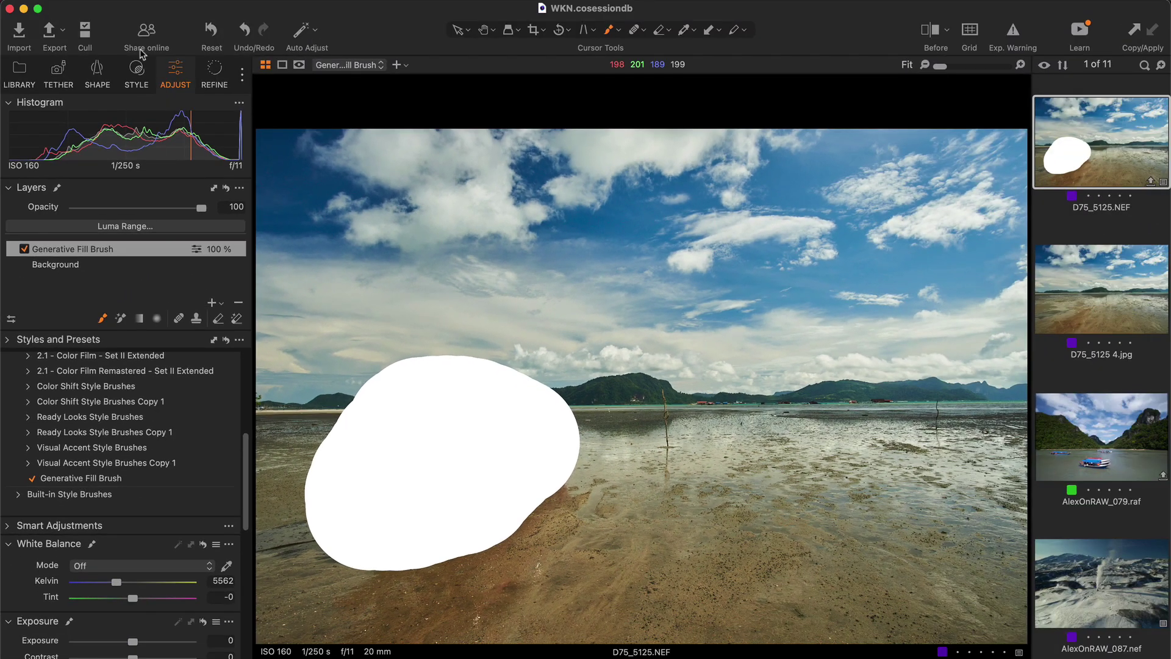
# Check the custom Photoshop shortcut in Edit Keyboard Shortcuts, then send the white-masked photo to Photoshop.
pyautogui.click(144, 1)
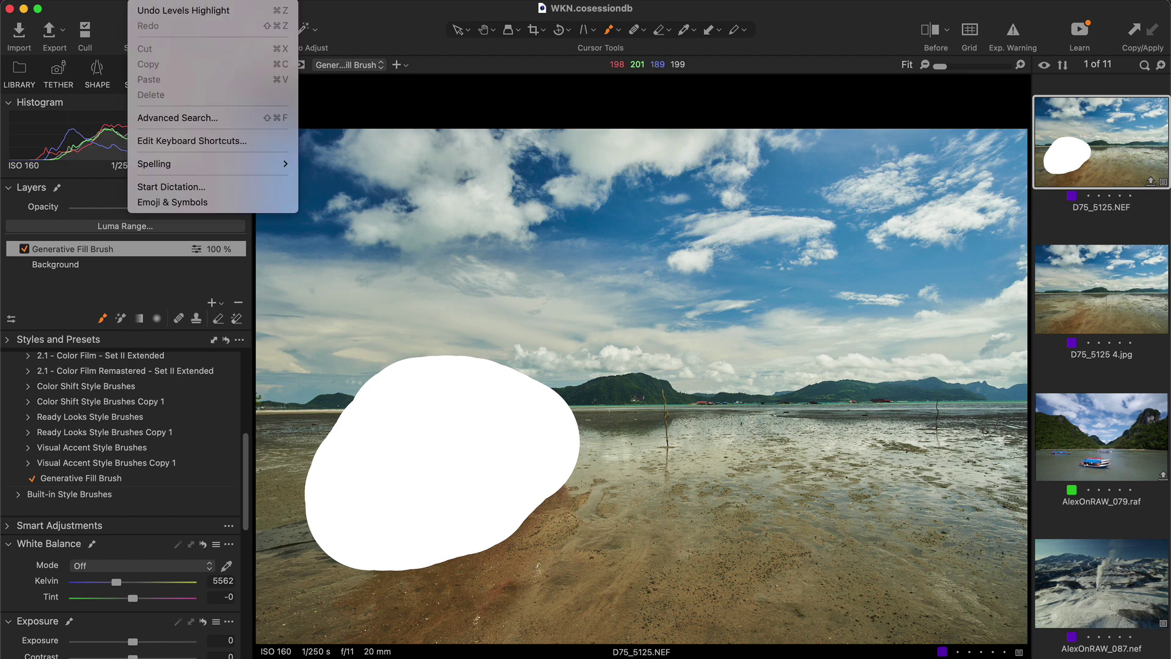
pyautogui.click(203, 144)
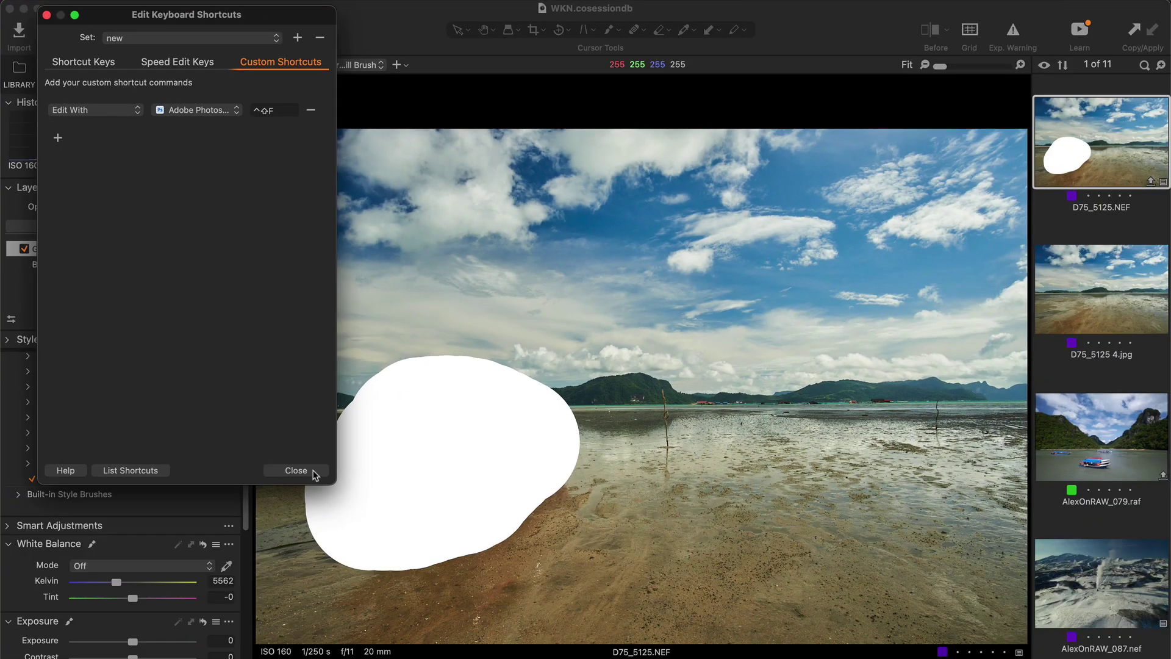
pyautogui.click(296, 471)
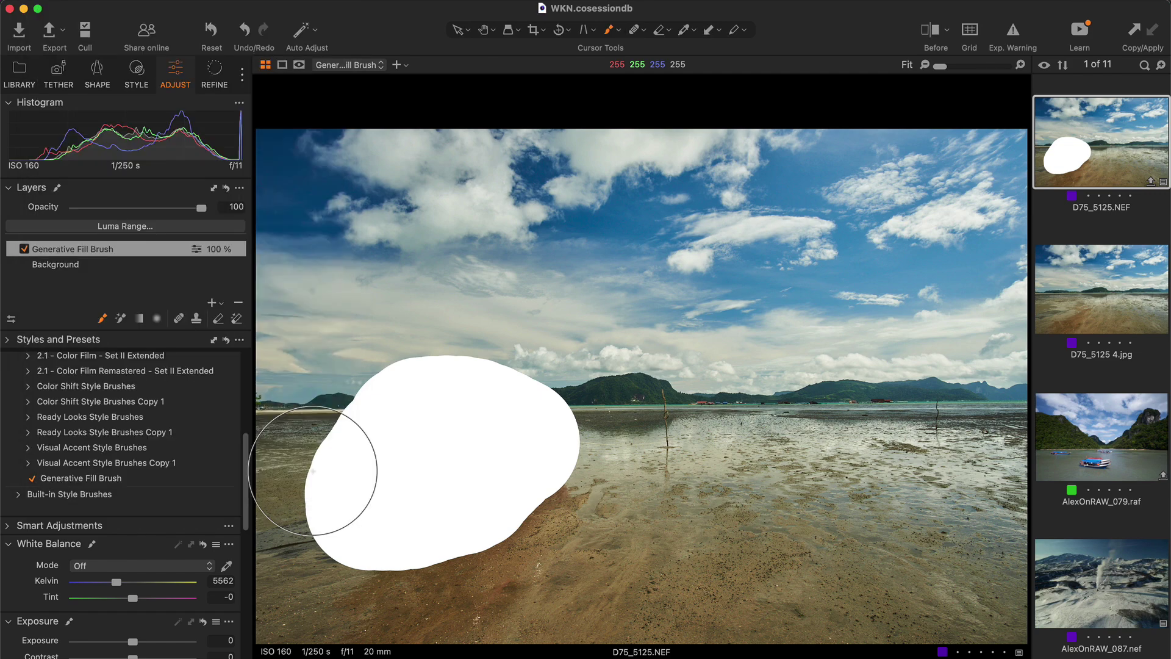
pyautogui.press('super+shift+d')
pyautogui.click(707, 516)
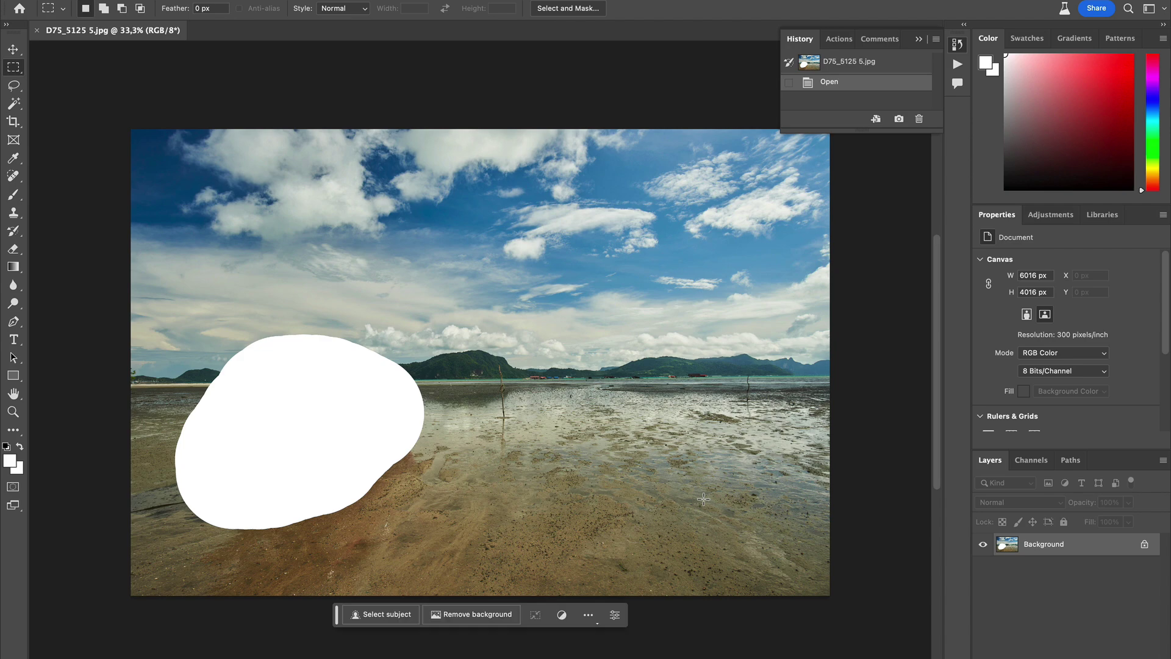
# Expand the Capture One - Generative Fill action in the Actions panel to see its steps.
pyautogui.click(839, 39)
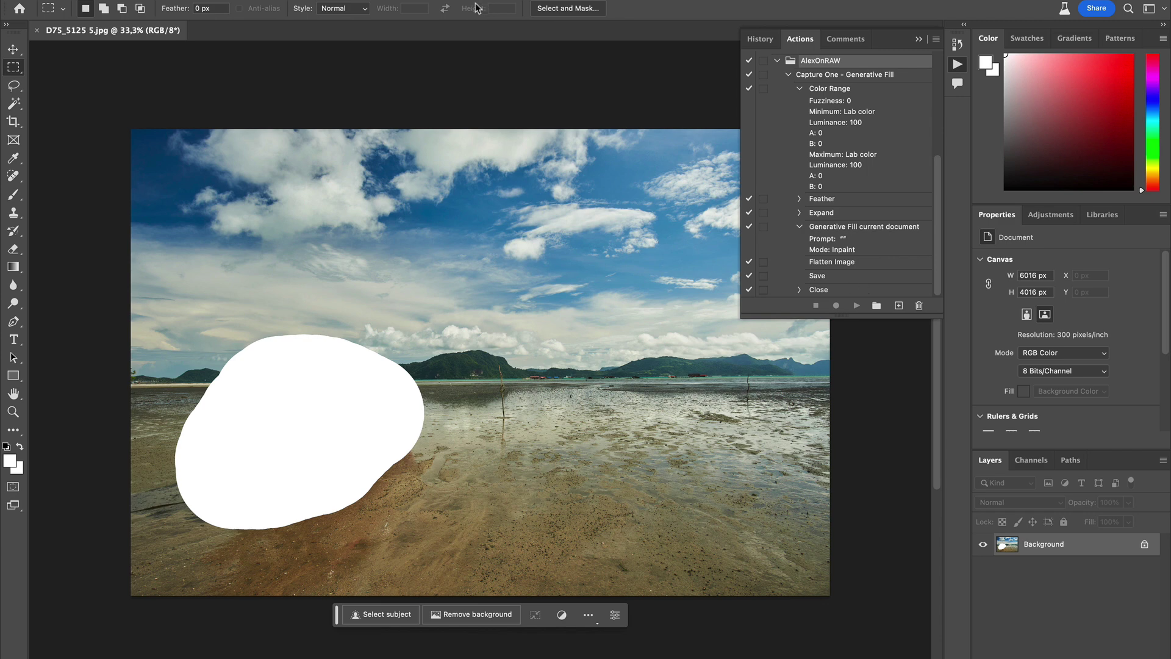
# Select the white patch with Color Range sampling white at 0 fuzziness.
pyautogui.click(311, 0)
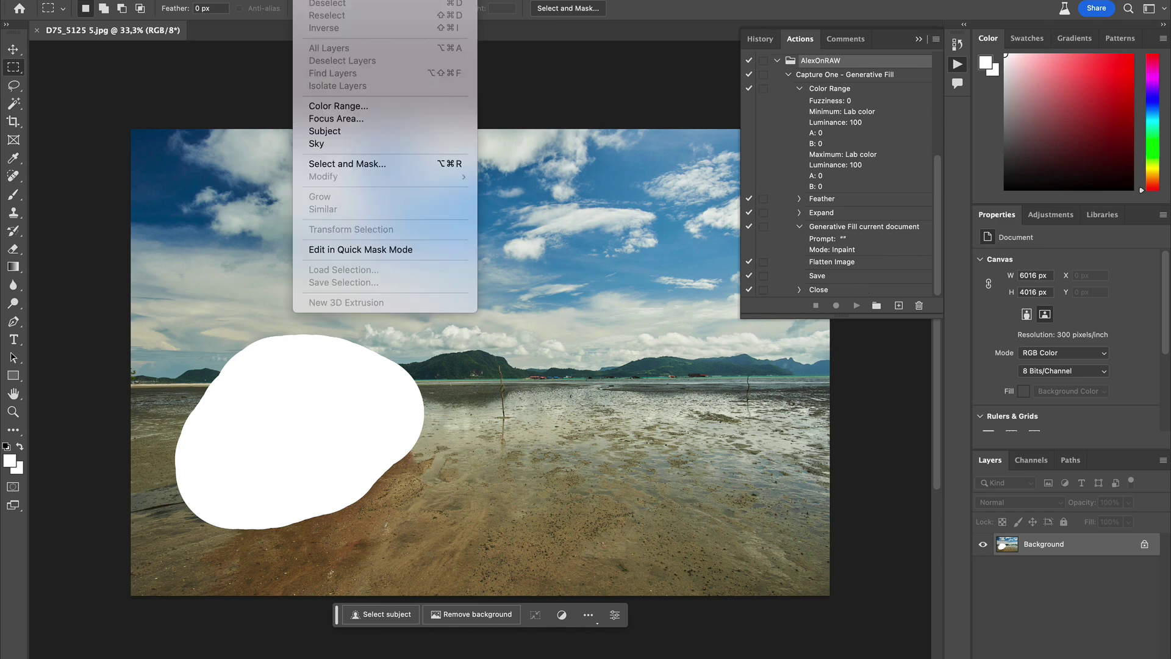
pyautogui.click(360, 107)
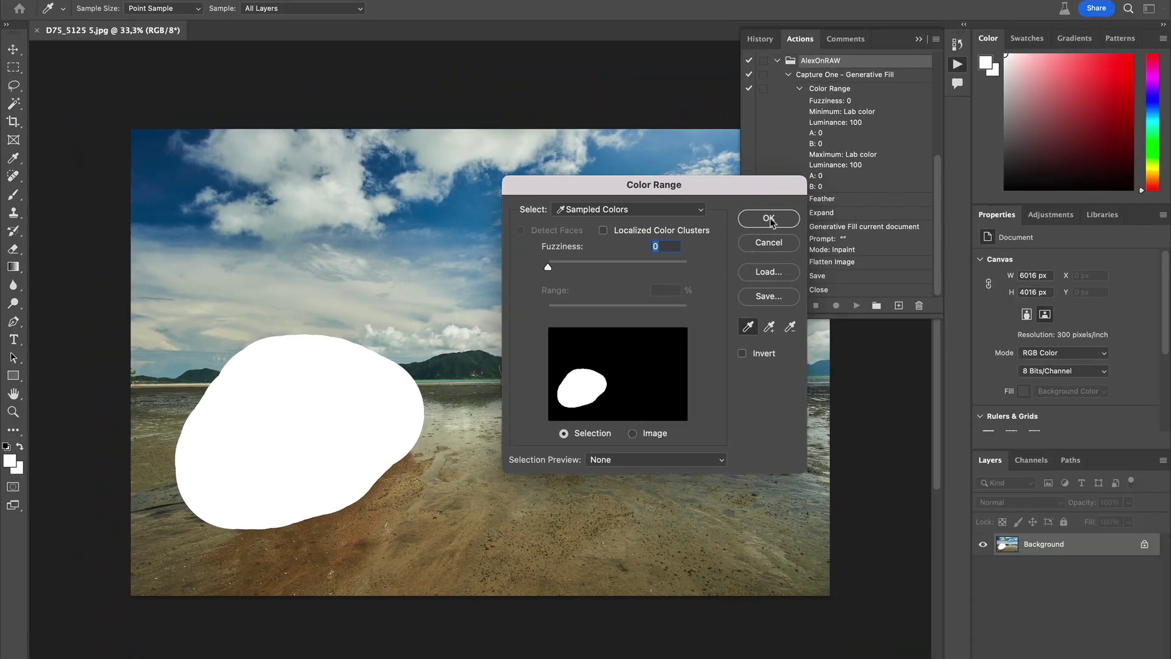
pyautogui.click(1058, 160)
pyautogui.press('m')
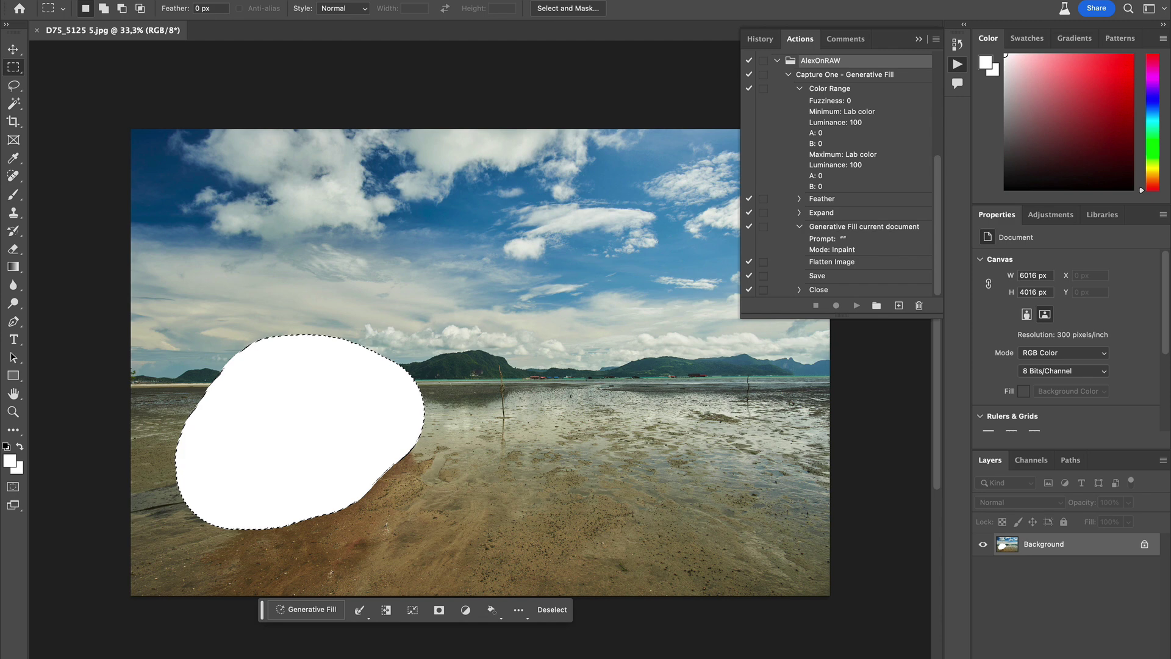
# Feather the selection by 20 pixels.
pyautogui.click(311, 0)
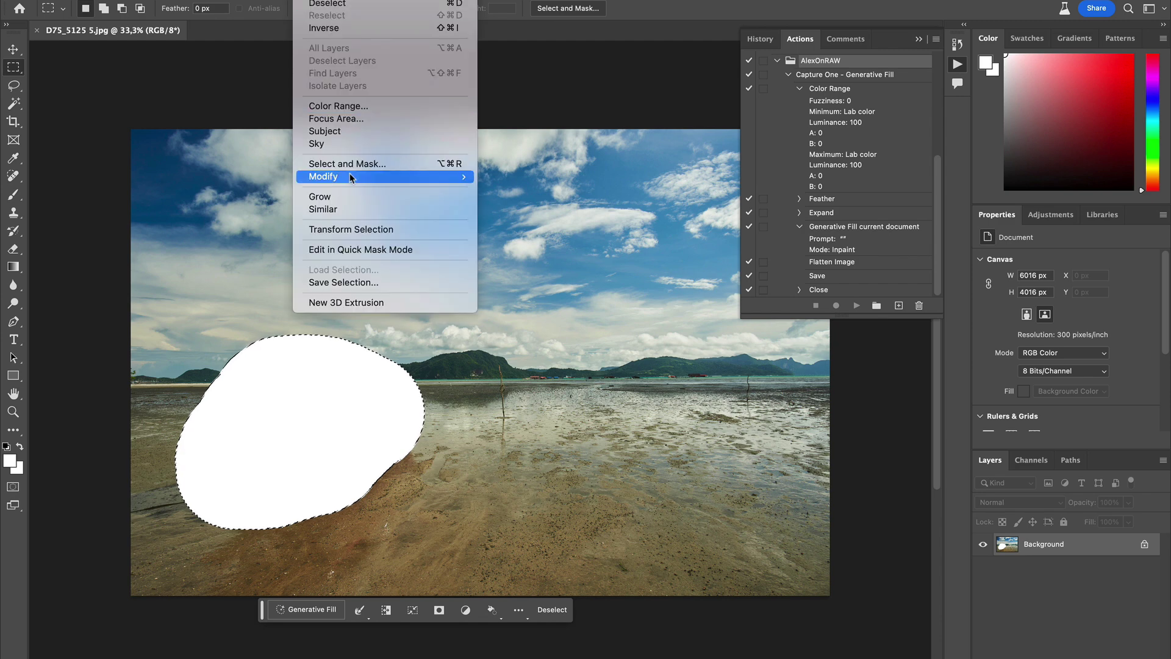
pyautogui.moveTo(349, 174)
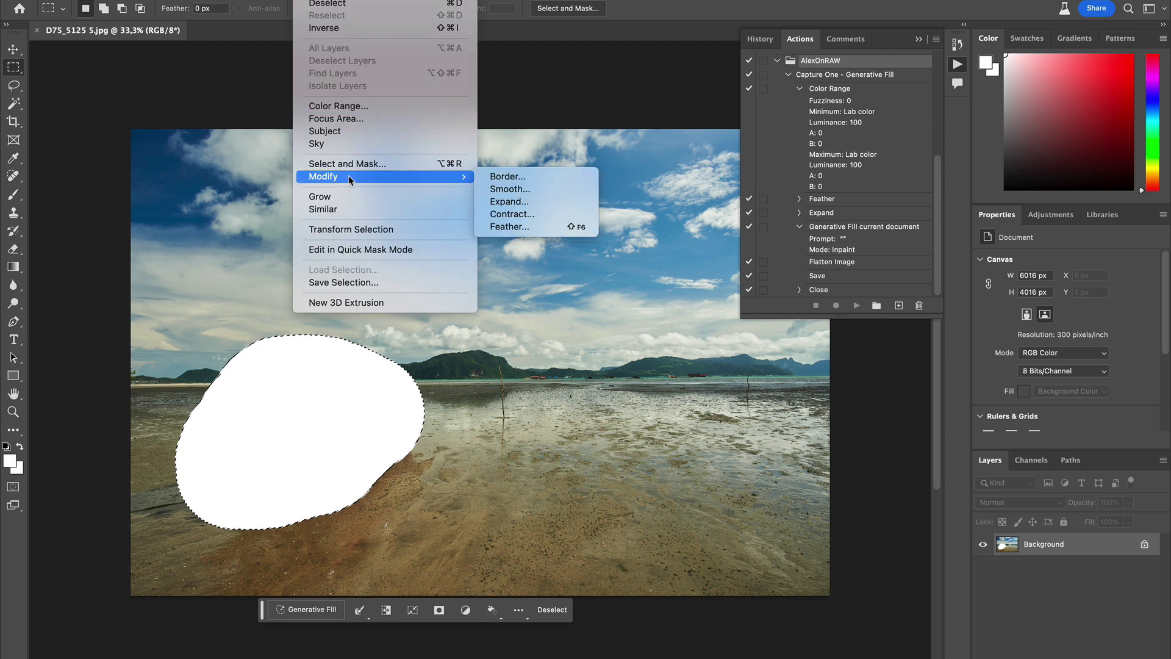
pyautogui.click(523, 225)
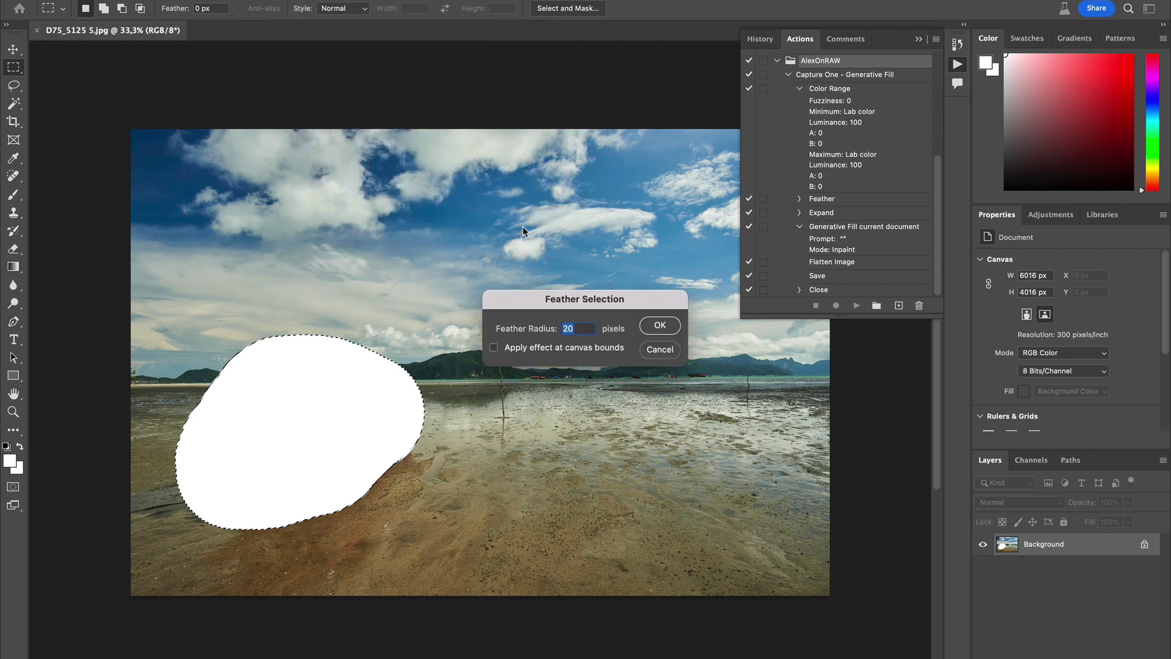
pyautogui.click(659, 326)
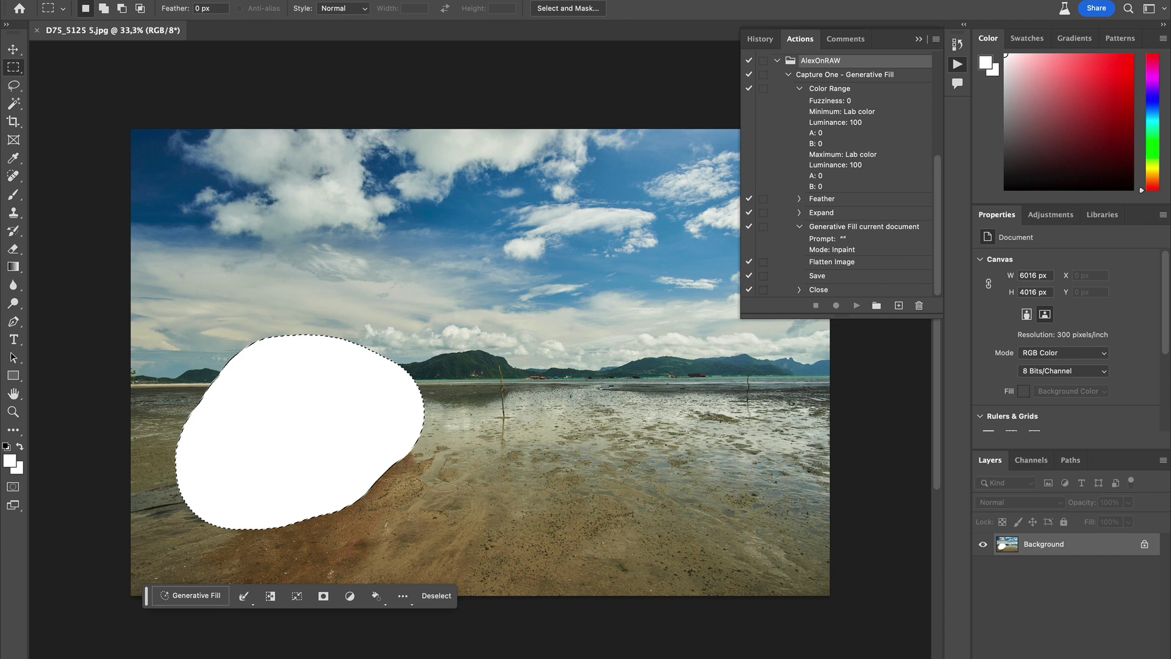
pyautogui.click(345, 0)
# Expand the selection by 50 pixels and run Generative Fill with a blank prompt.
pyautogui.moveTo(357, 178)
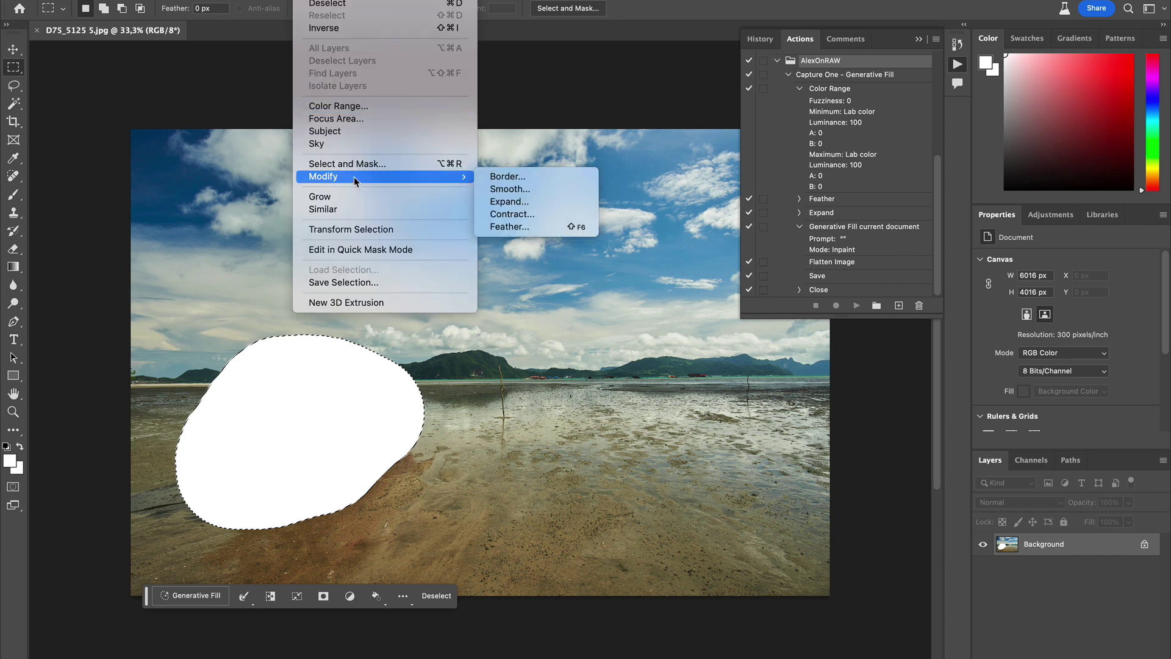
pyautogui.click(543, 203)
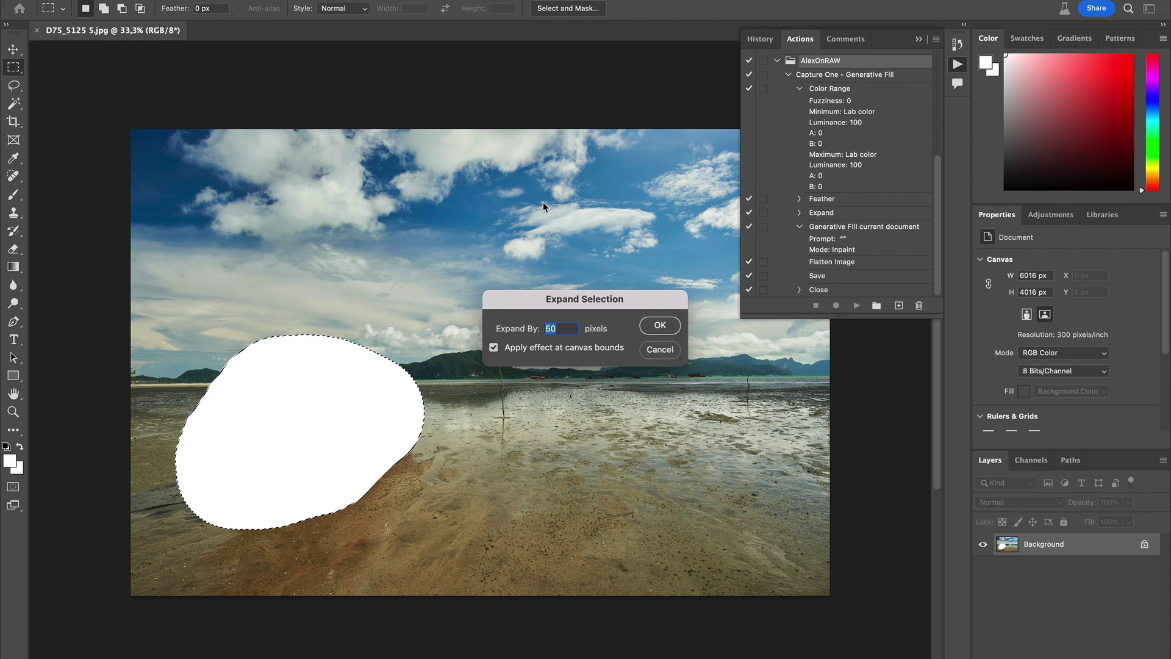
pyautogui.click(667, 327)
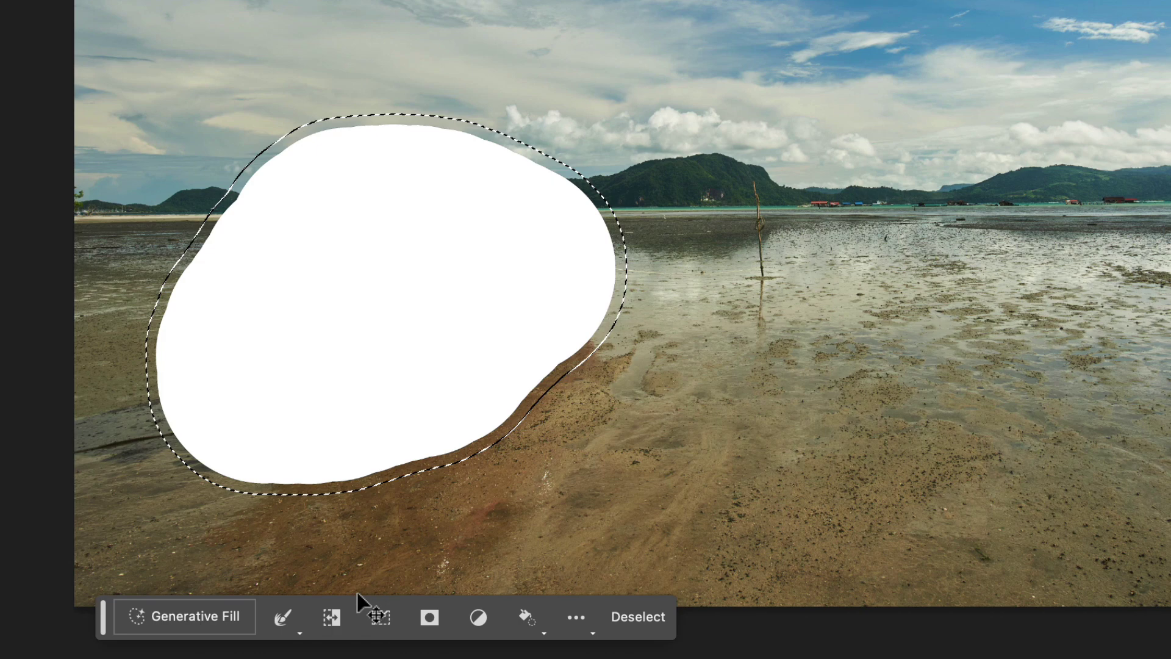
pyautogui.click(200, 613)
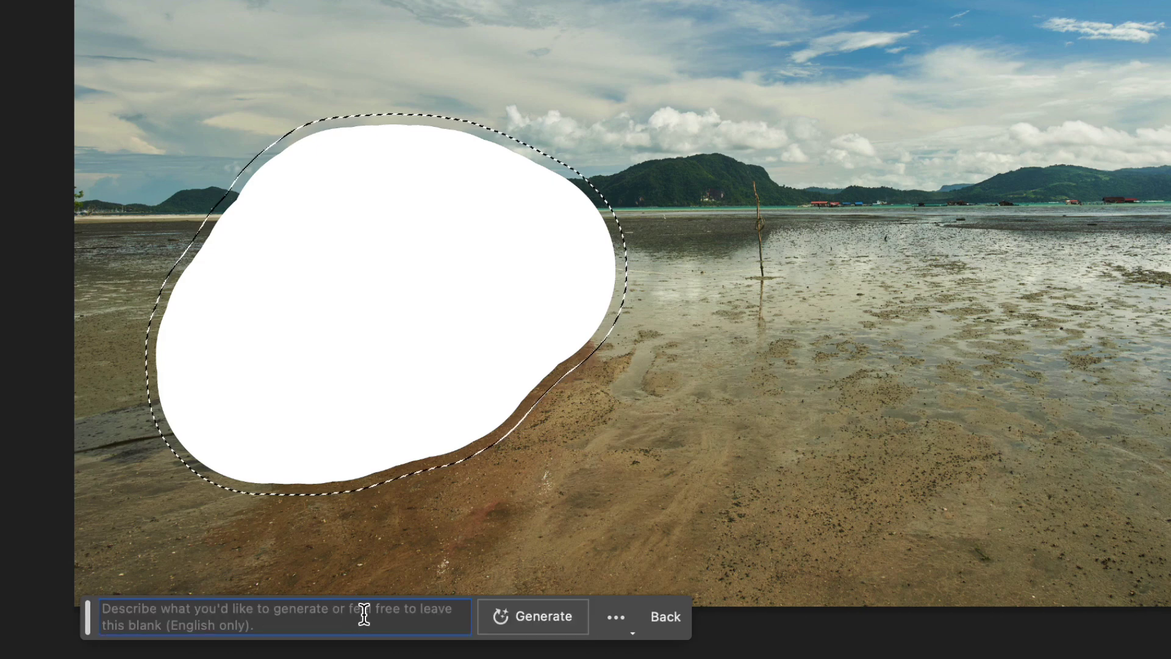
pyautogui.click(500, 619)
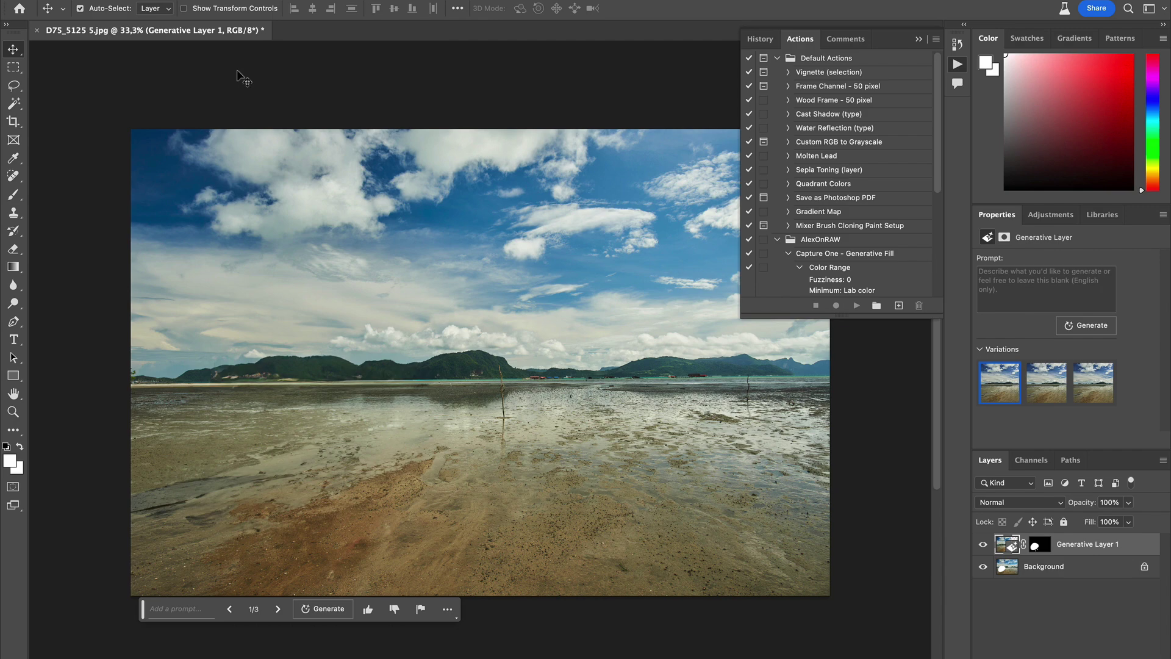
# Flatten the image and save it as JPEG.
pyautogui.click(241, 2)
pyautogui.click(322, 496)
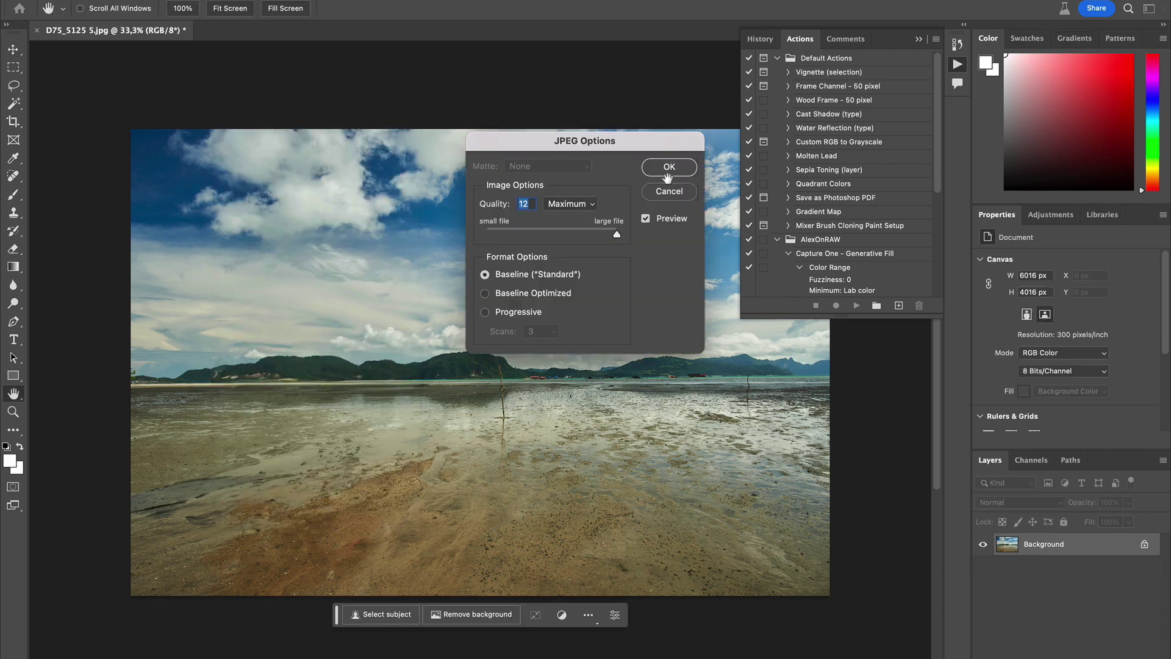
pyautogui.click(667, 171)
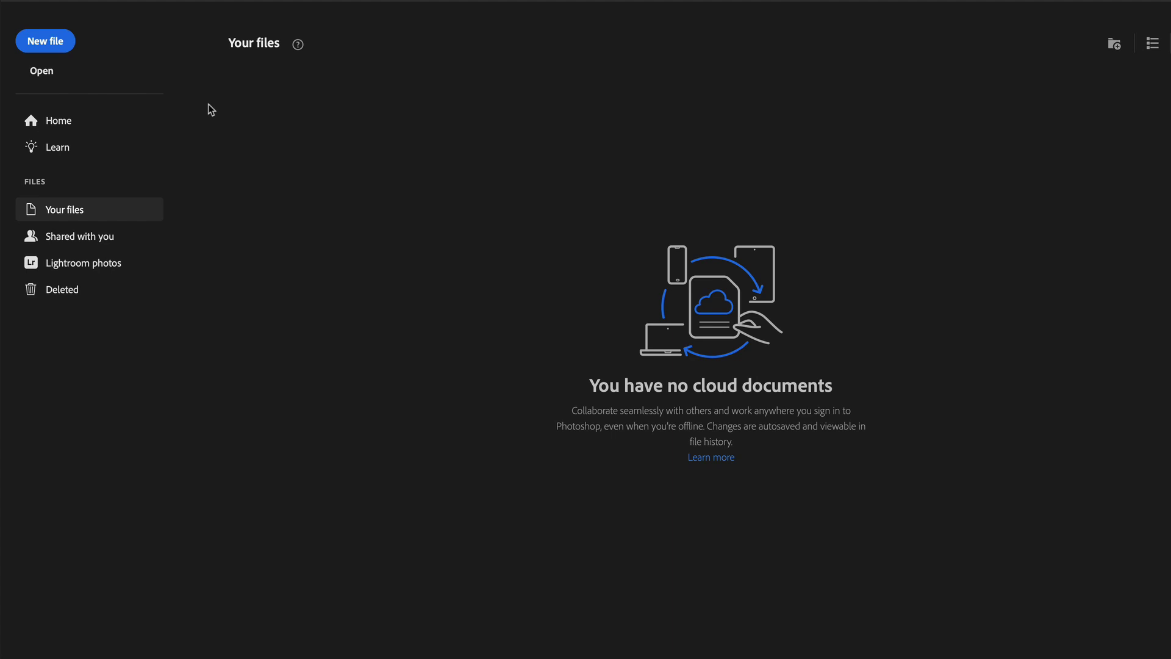
# In Script Events Manager, enable events and pick Open Document as the trigger.
pyautogui.click(174, 1)
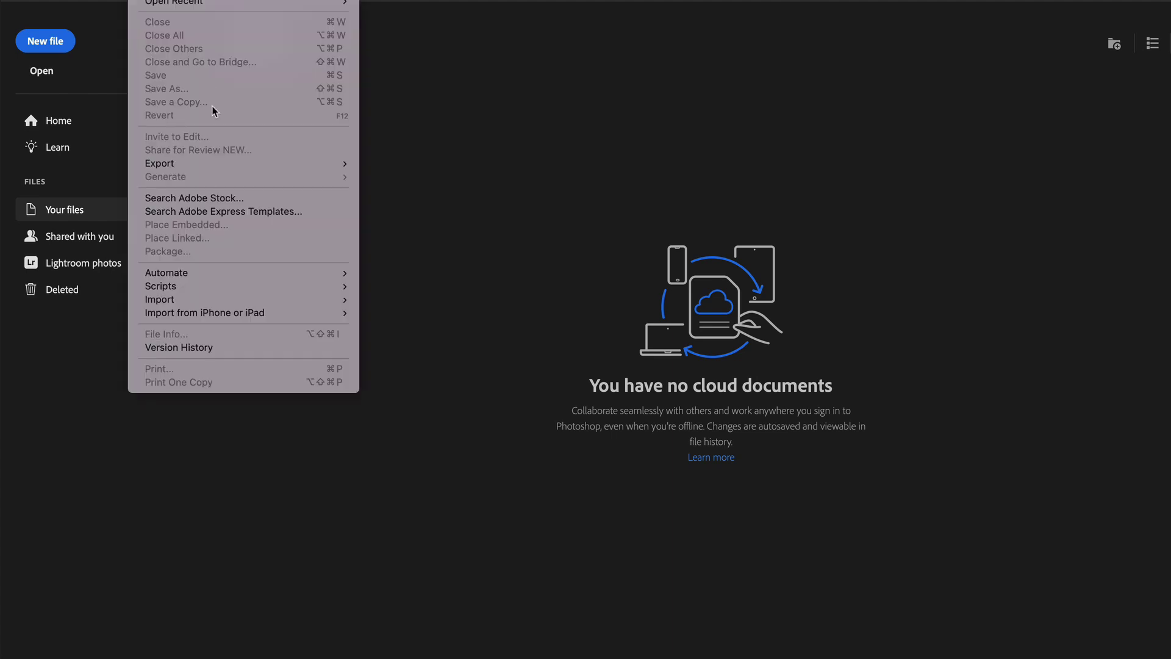
pyautogui.moveTo(216, 287)
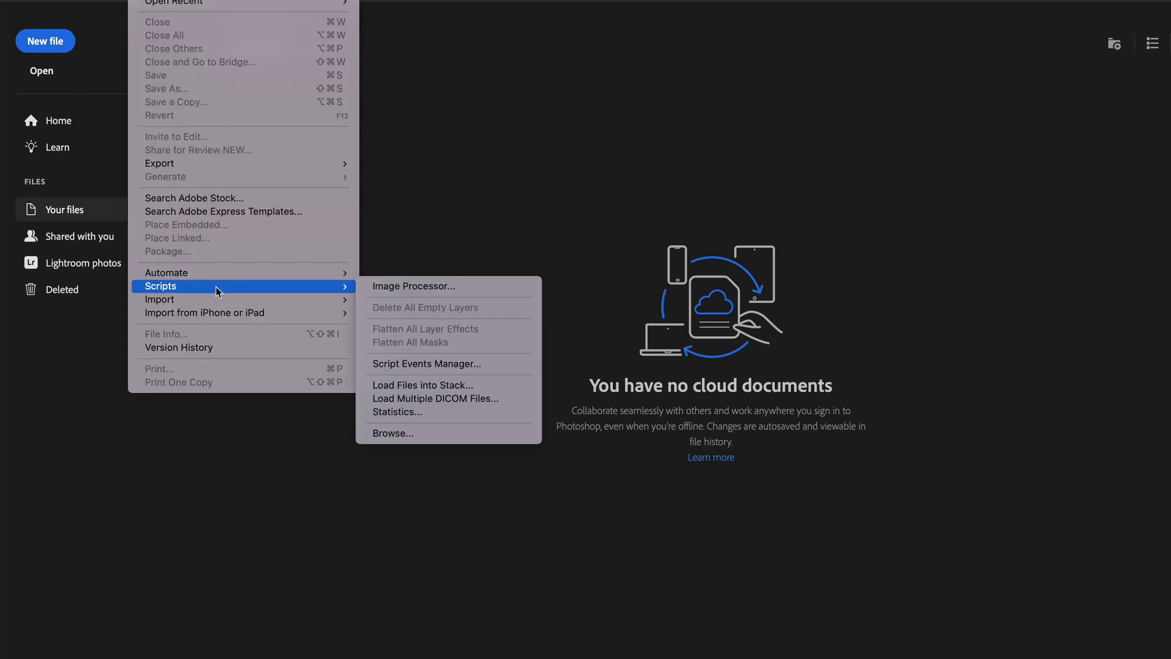
pyautogui.click(419, 364)
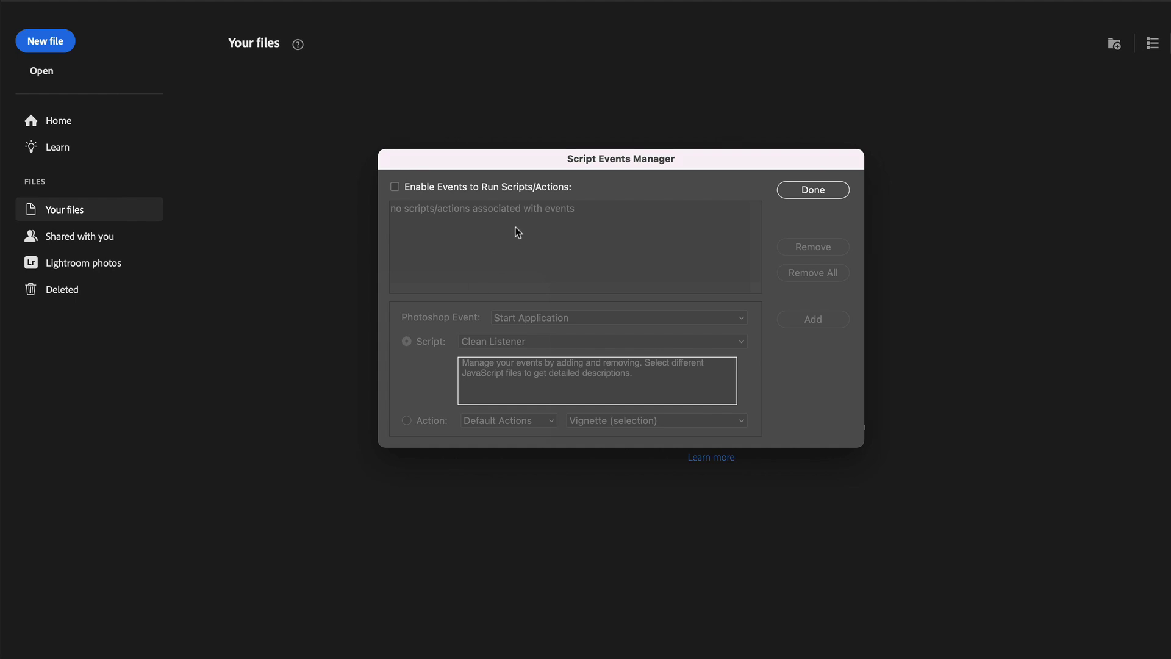
pyautogui.click(471, 185)
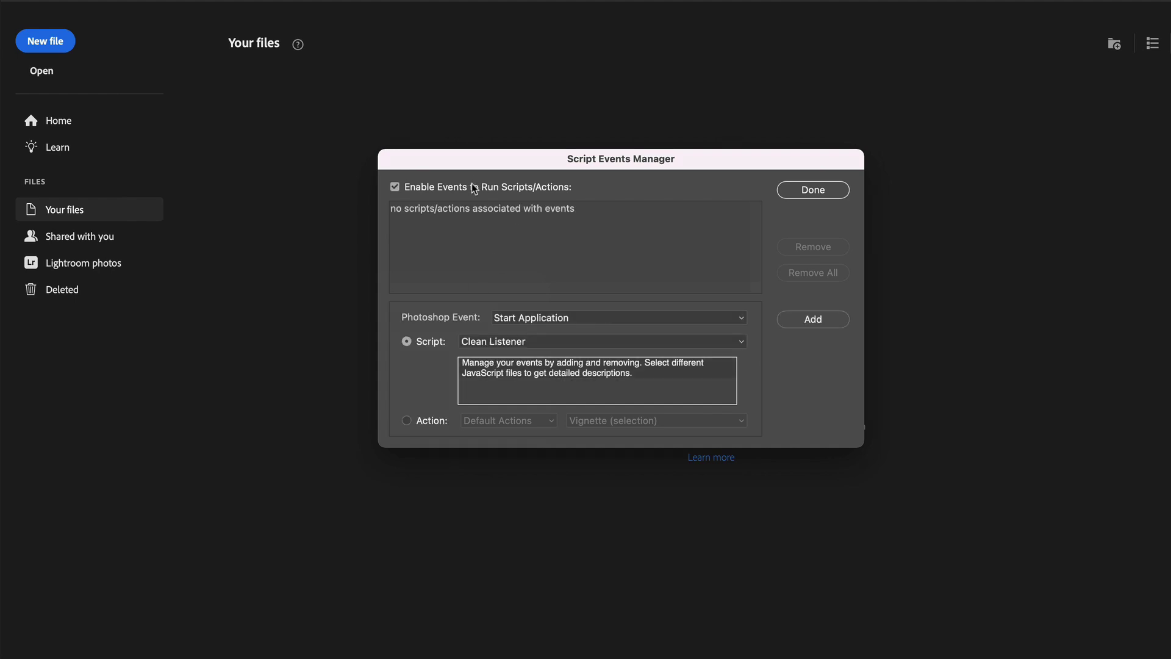
pyautogui.click(521, 318)
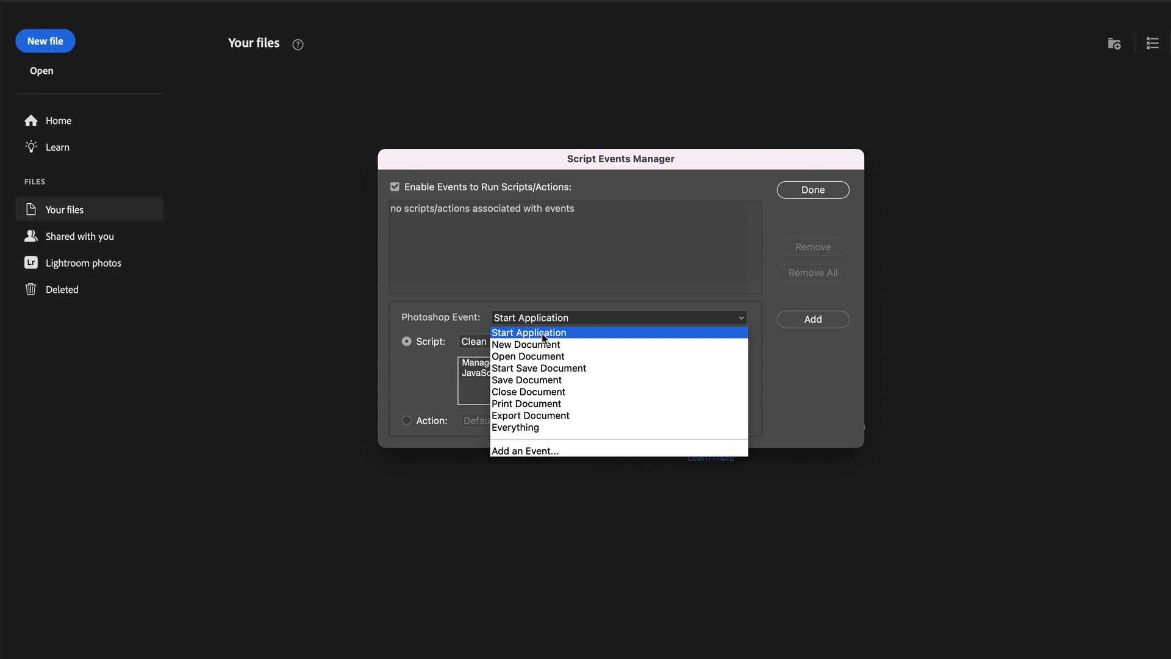
pyautogui.click(536, 359)
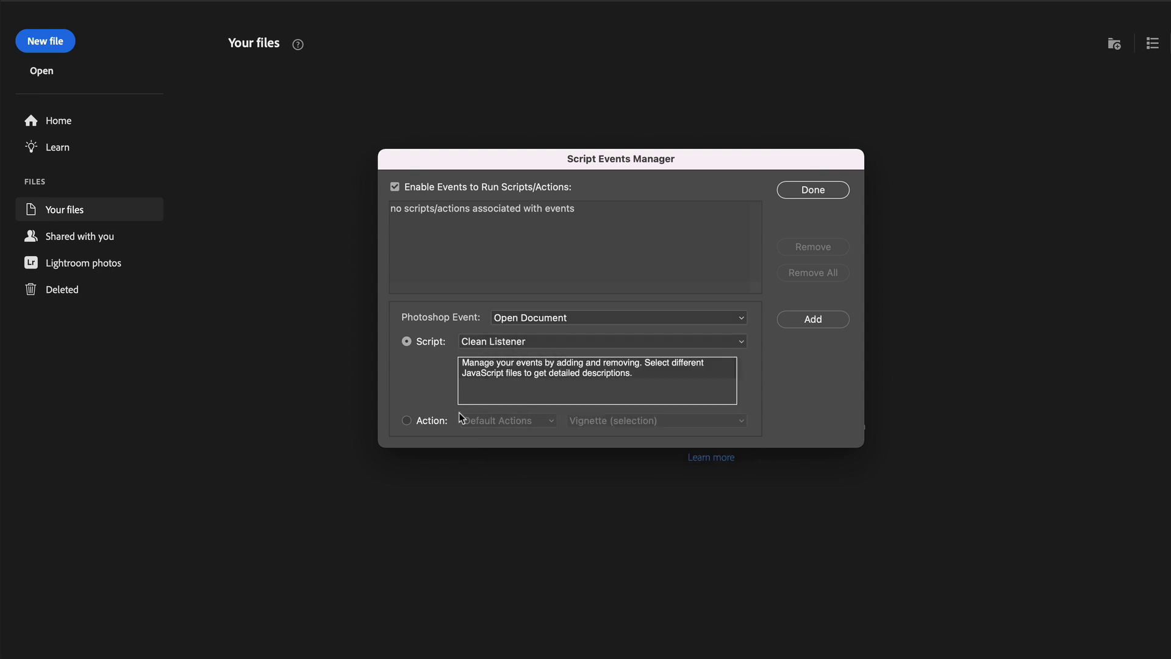
# Assign the AlexOnRAW / Capture One - Generative Fill action to that event, add it, and finish.
pyautogui.click(437, 422)
pyautogui.click(535, 422)
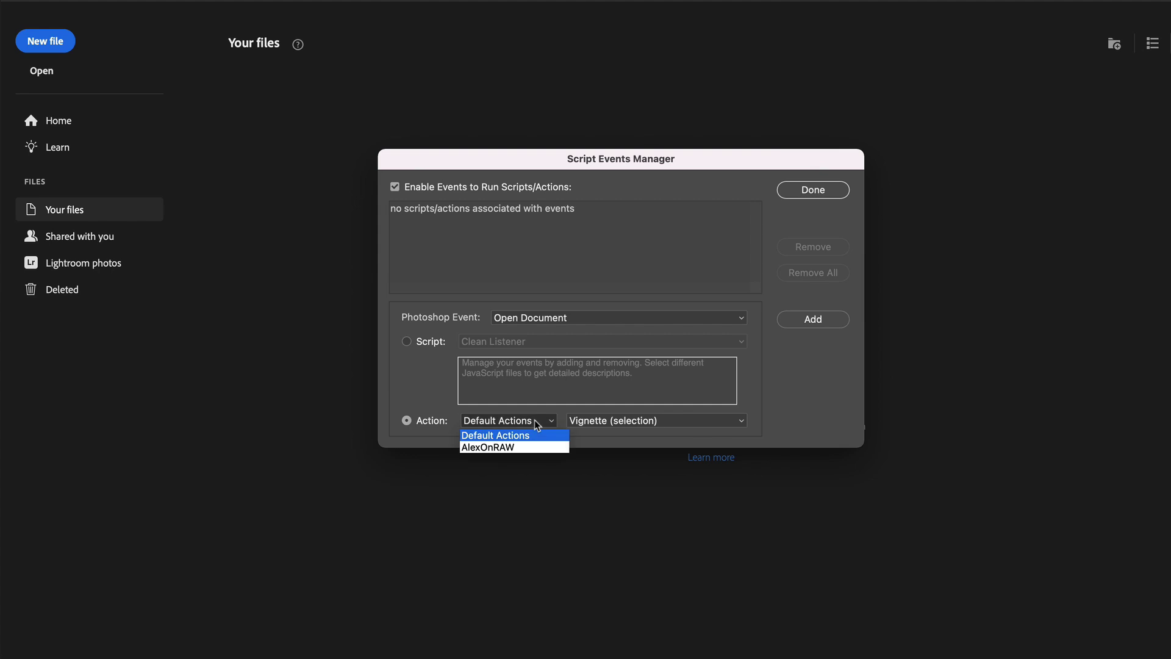
pyautogui.click(522, 447)
pyautogui.click(612, 423)
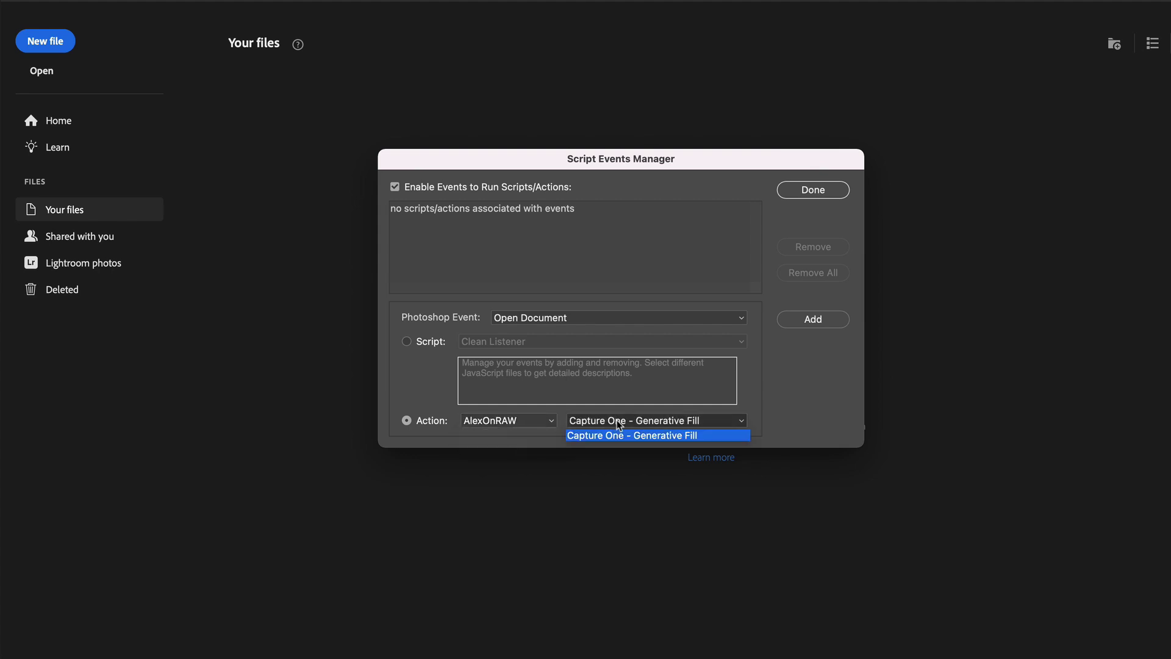
pyautogui.click(632, 422)
pyautogui.click(795, 320)
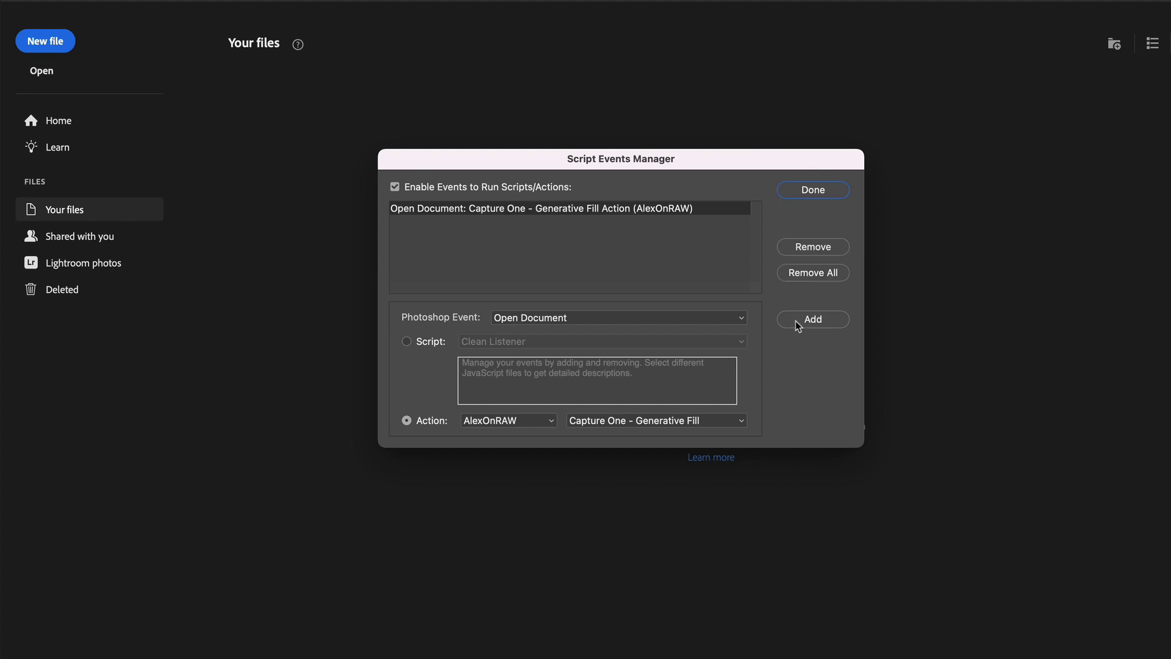
pyautogui.click(813, 190)
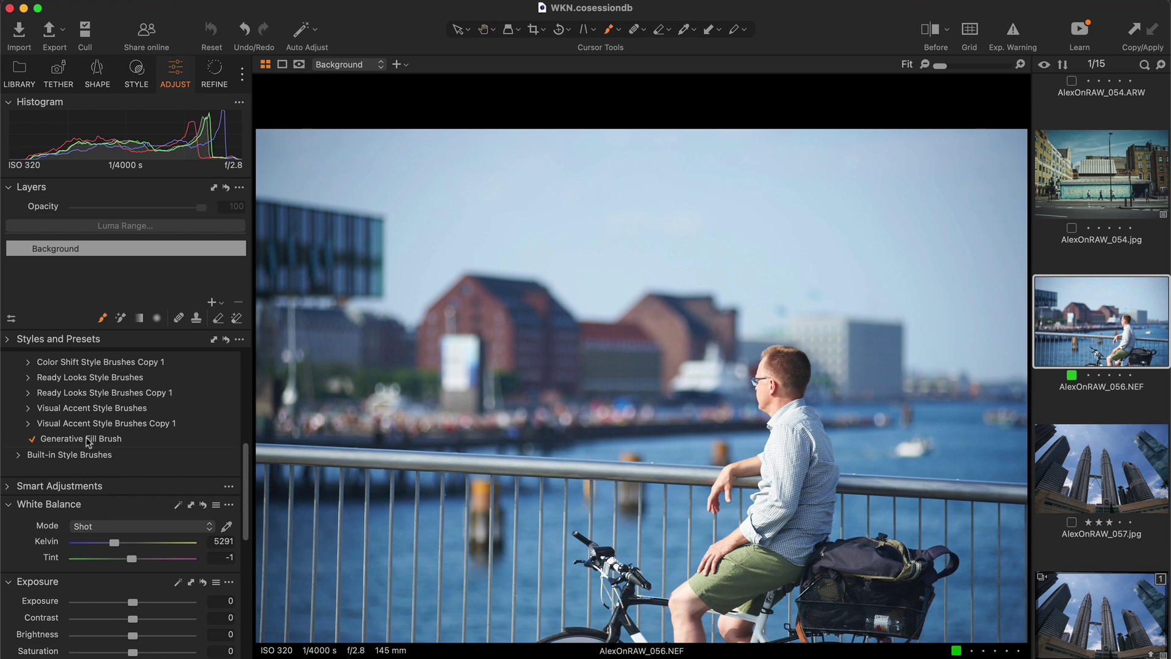
# Remove the cyclist into AlexOnRAW_056.jpg, compare it with the NEF, then mask the lake boats.
pyautogui.moveTo(774, 400)
pyautogui.mouseDown()
pyautogui.moveTo(771, 544)
pyautogui.moveTo(897, 599)
pyautogui.moveTo(558, 610)
pyautogui.moveTo(596, 588)
pyautogui.mouseUp()
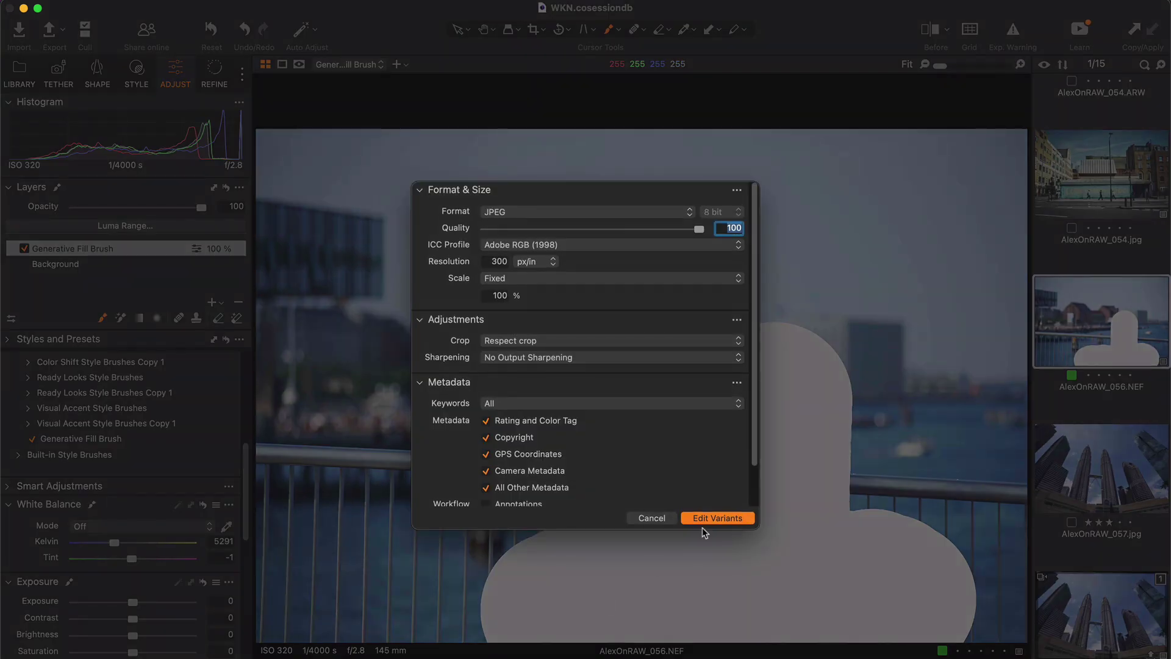
pyautogui.click(722, 517)
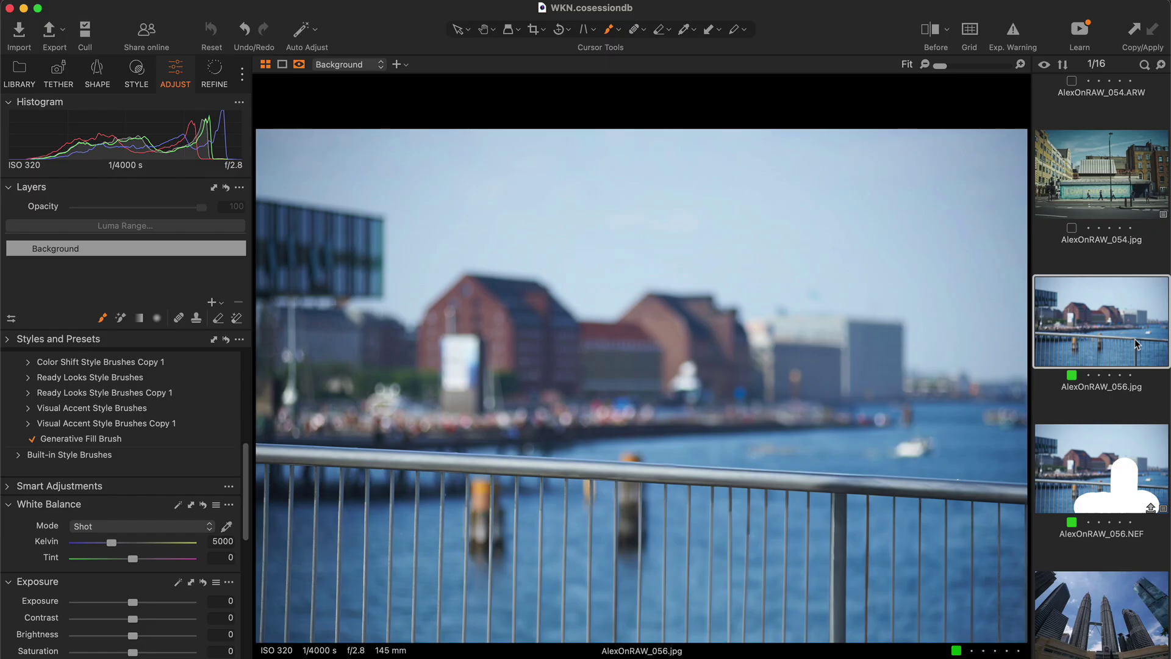
pyautogui.press('Down')
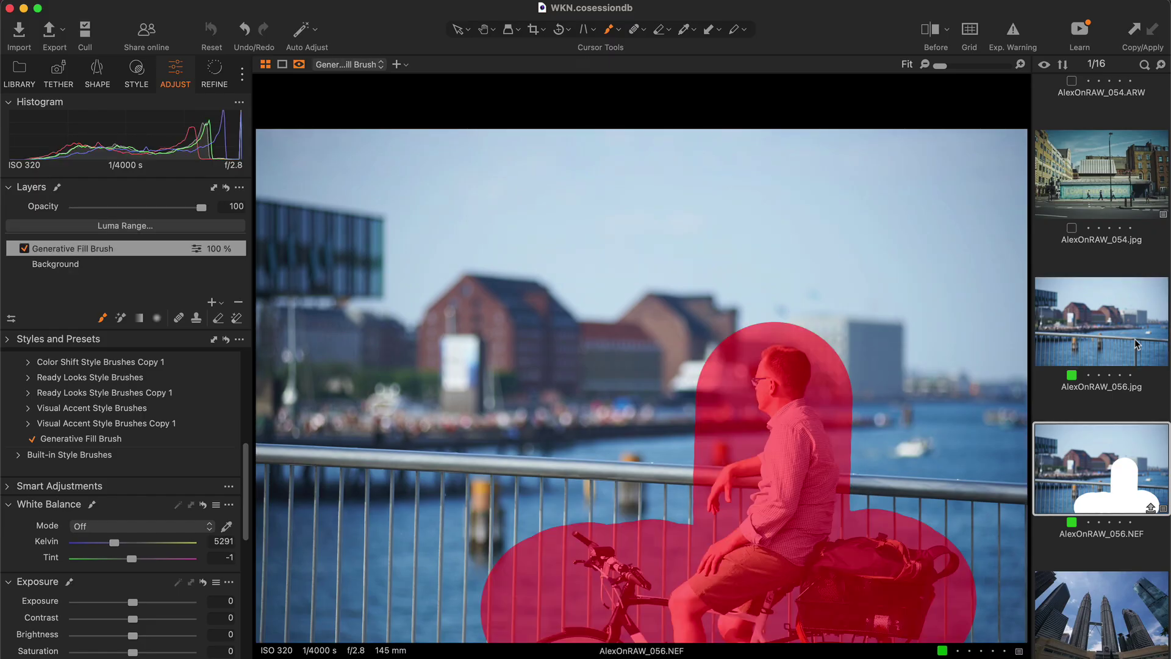
pyautogui.press('Up')
pyautogui.press('Down')
pyautogui.press('Up')
pyautogui.press('Down')
pyautogui.press('Up')
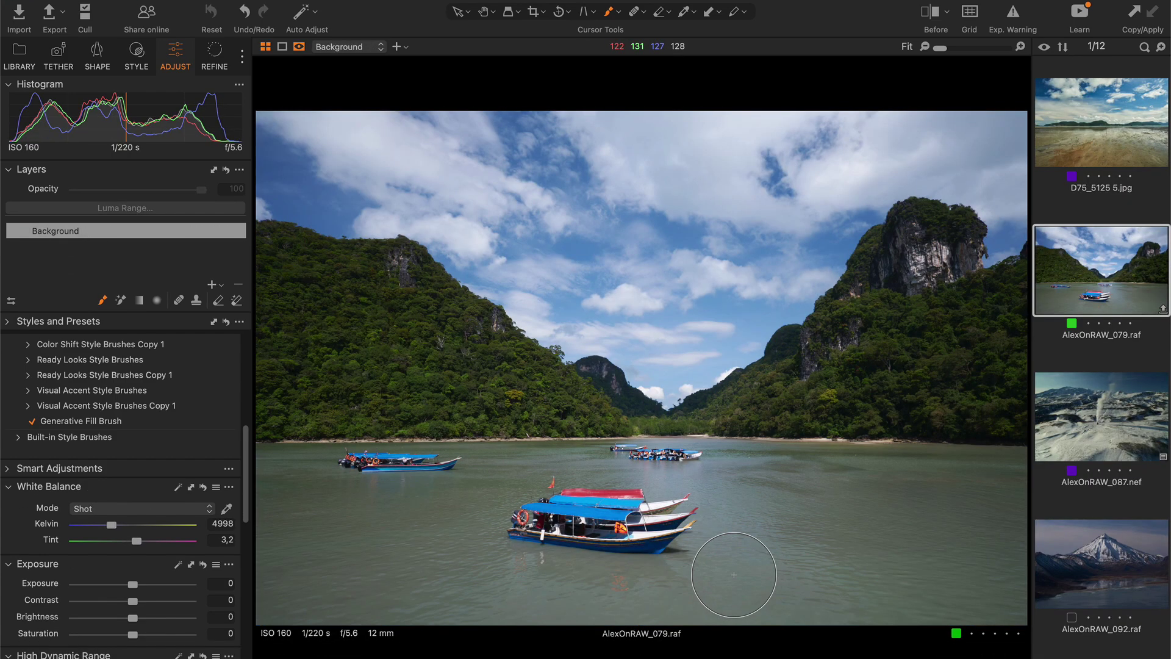
pyautogui.moveTo(726, 573)
pyautogui.mouseDown()
pyautogui.moveTo(636, 565)
pyautogui.moveTo(658, 537)
pyautogui.moveTo(530, 519)
pyautogui.moveTo(666, 501)
pyautogui.moveTo(671, 486)
pyautogui.moveTo(361, 491)
pyautogui.moveTo(512, 557)
pyautogui.mouseUp()
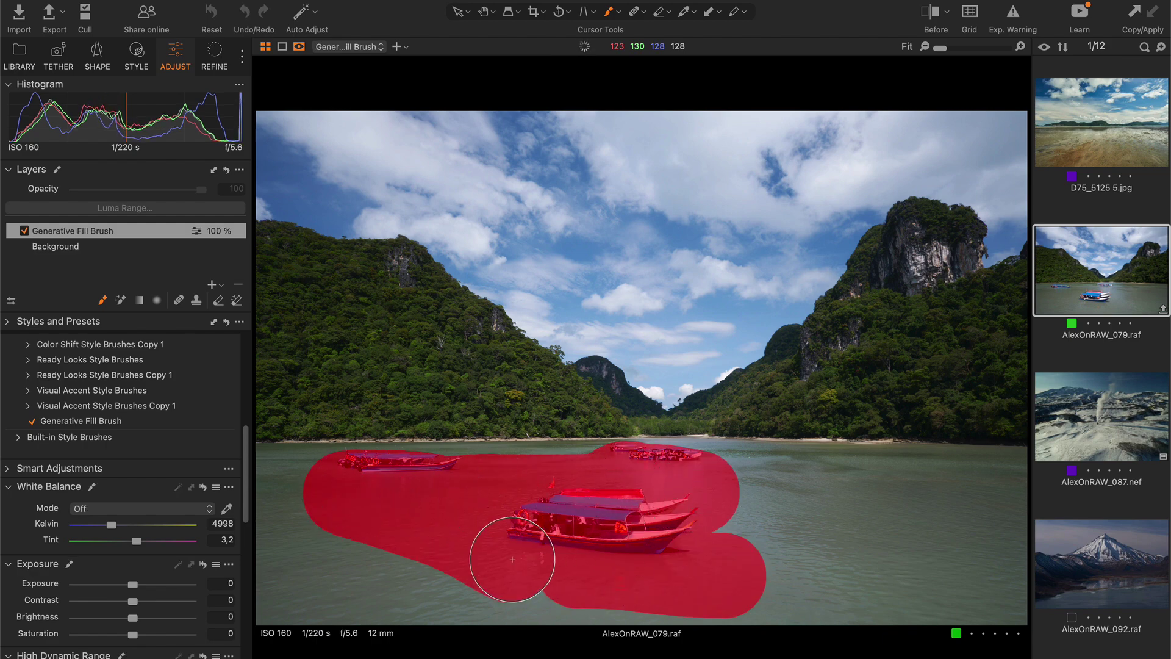
# Send the masked lake photo for filling and compare the returned boat-free AlexOnRAW_079 6.jpg with the raf.
pyautogui.press('super+shift+e')
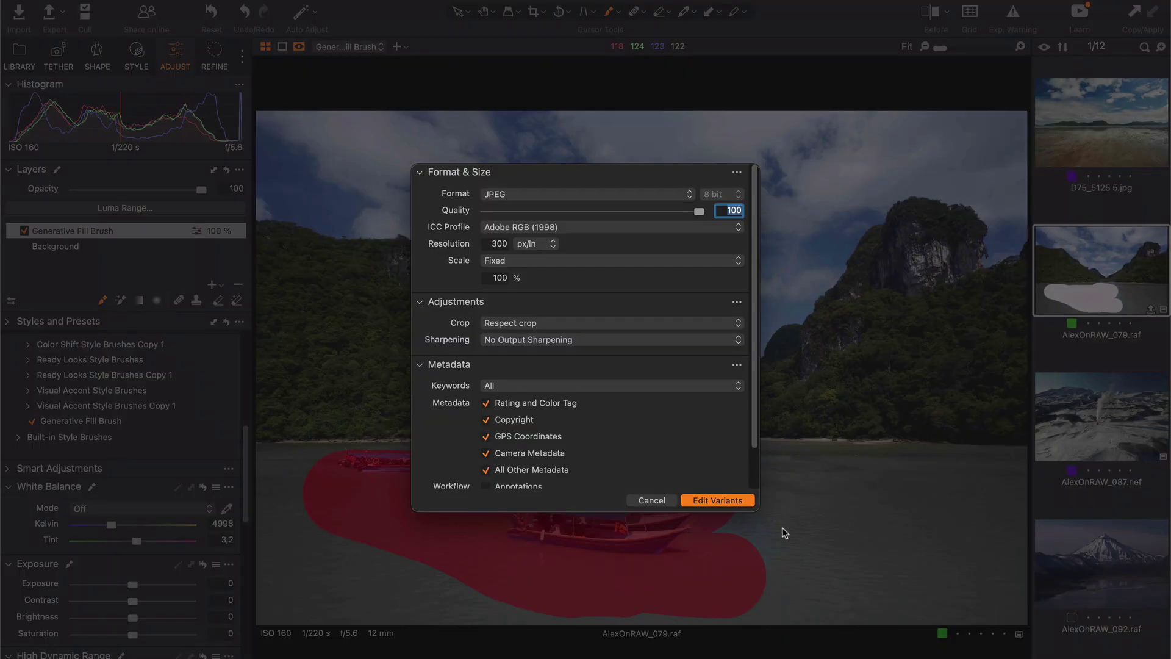
pyautogui.press('Return')
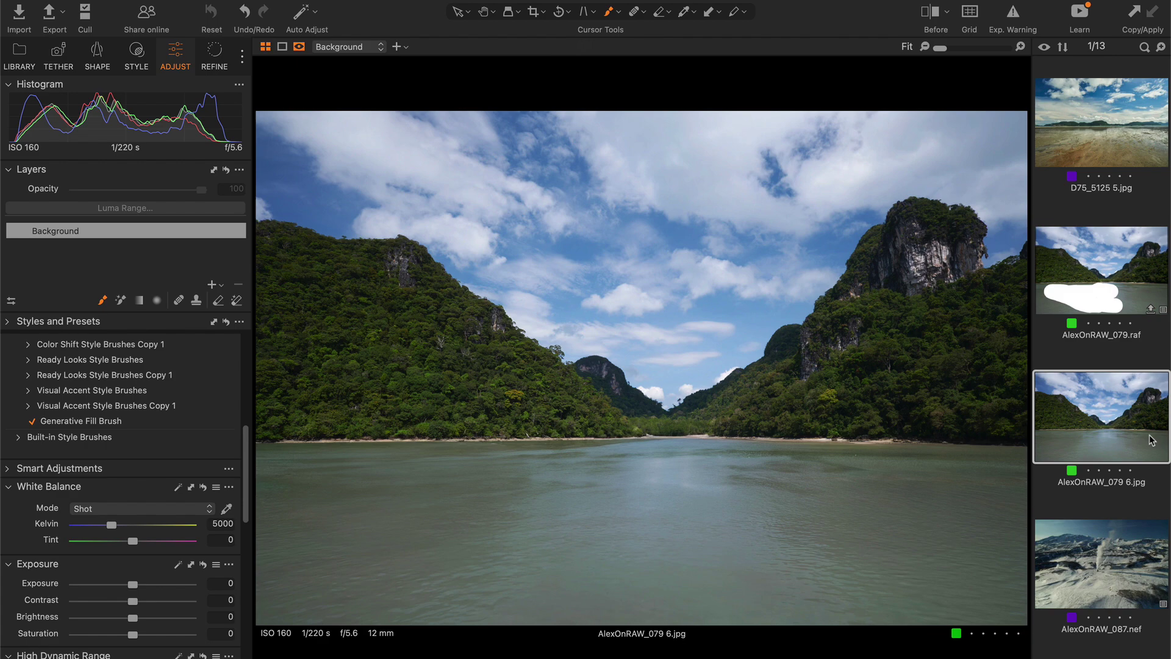
pyautogui.press('m')
pyautogui.press('m')
pyautogui.press('m')
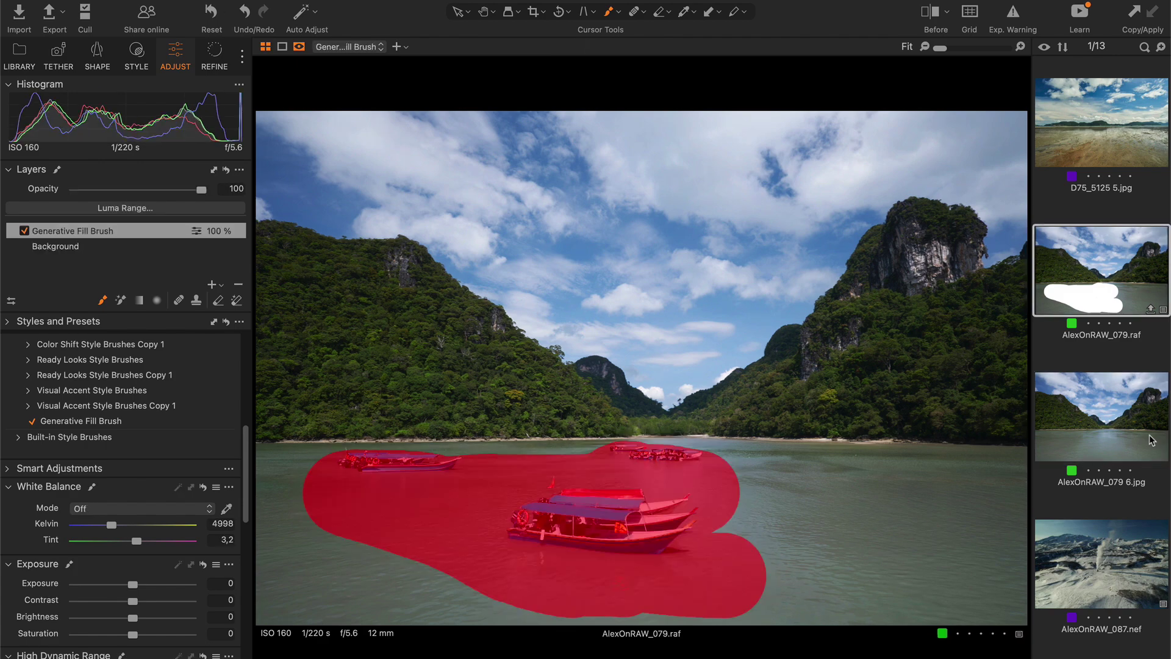
pyautogui.click(1152, 440)
pyautogui.press('Up')
pyautogui.click(1151, 440)
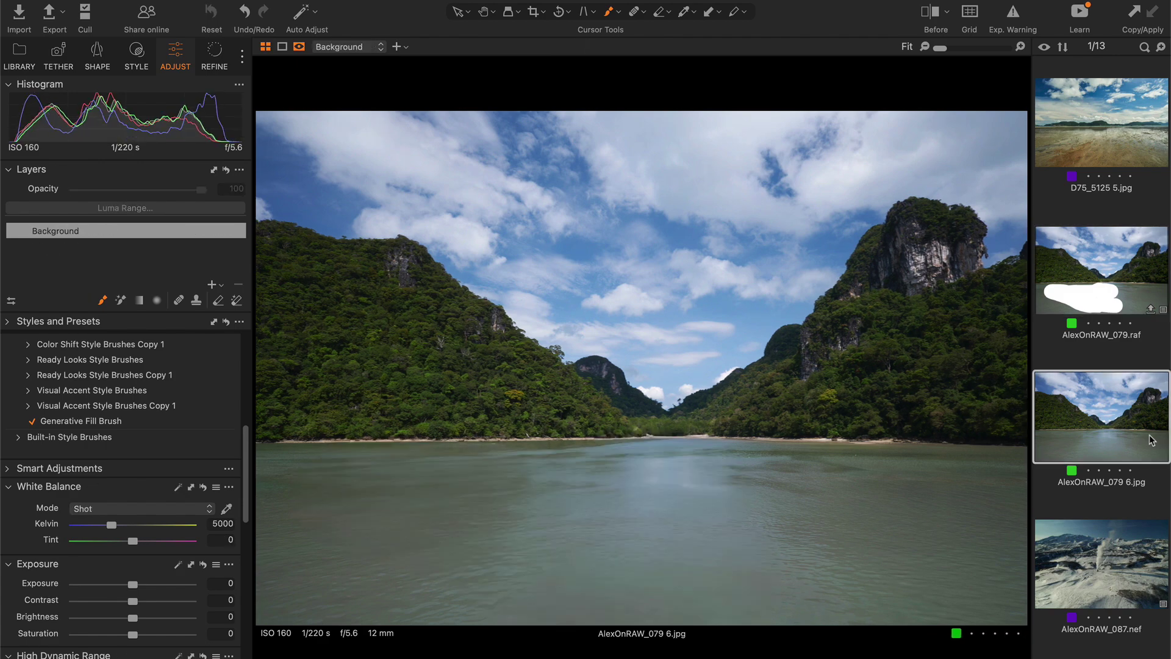
pyautogui.press('Up')
pyautogui.click(1151, 440)
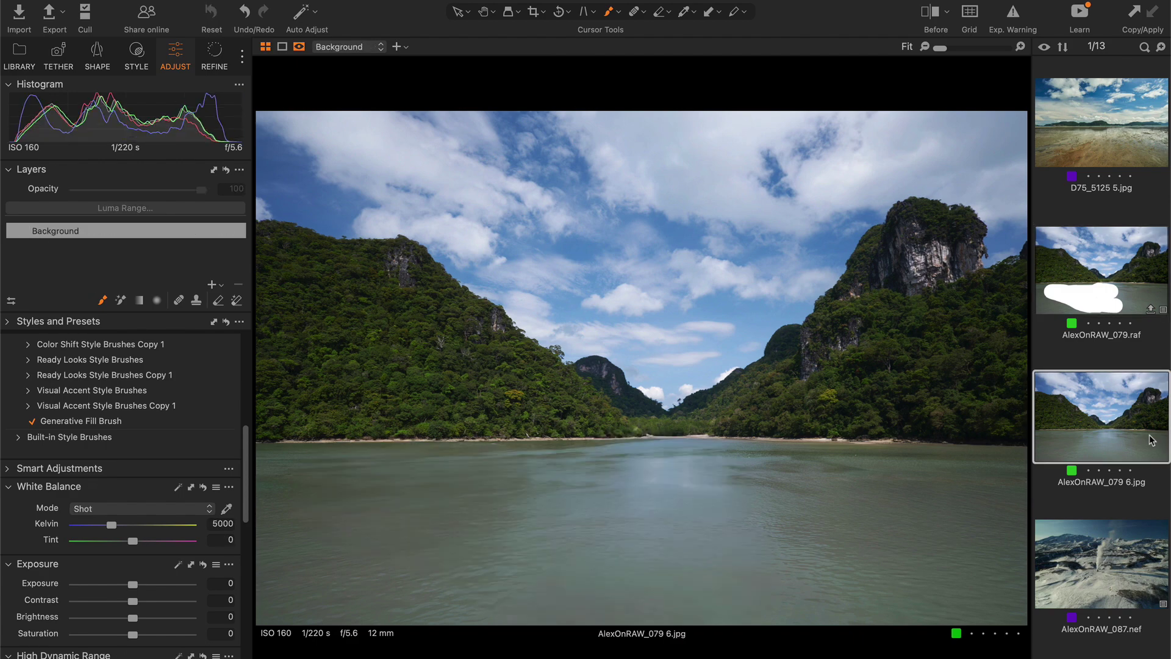